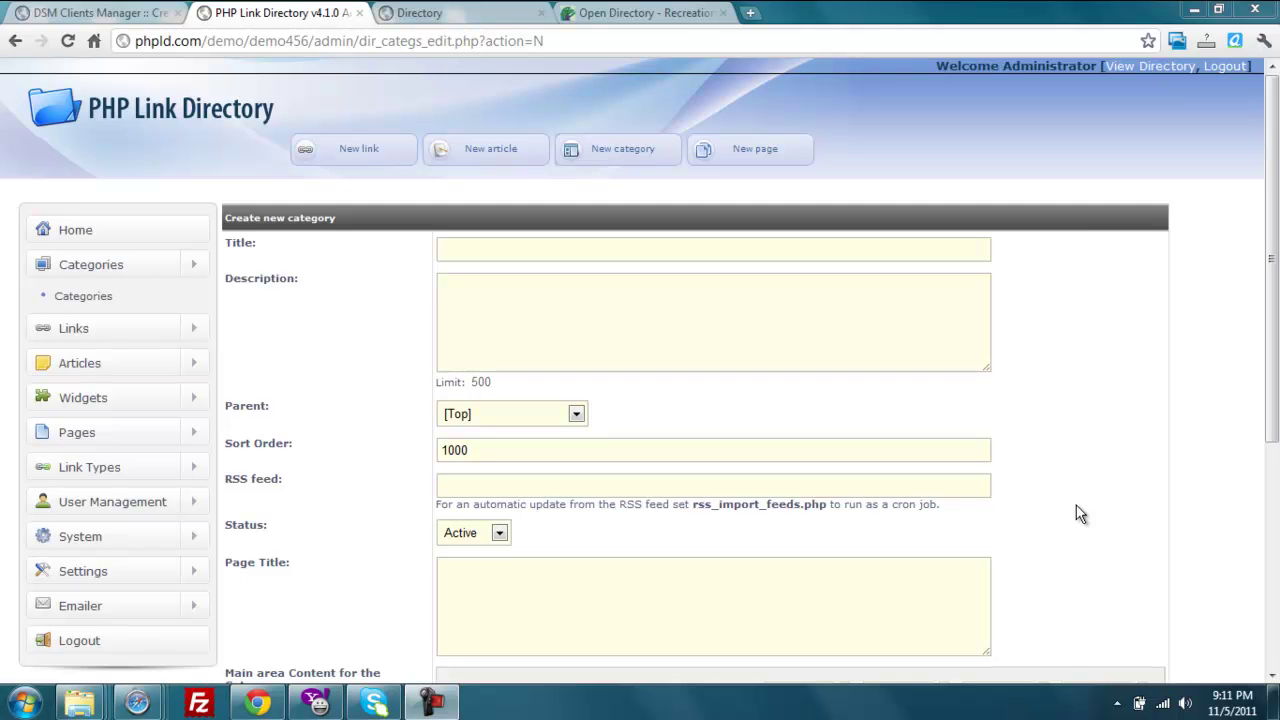
Create a new top-level category titled 'caving' and save it.
{"action": "left_click", "coordinate": [497, 250]}
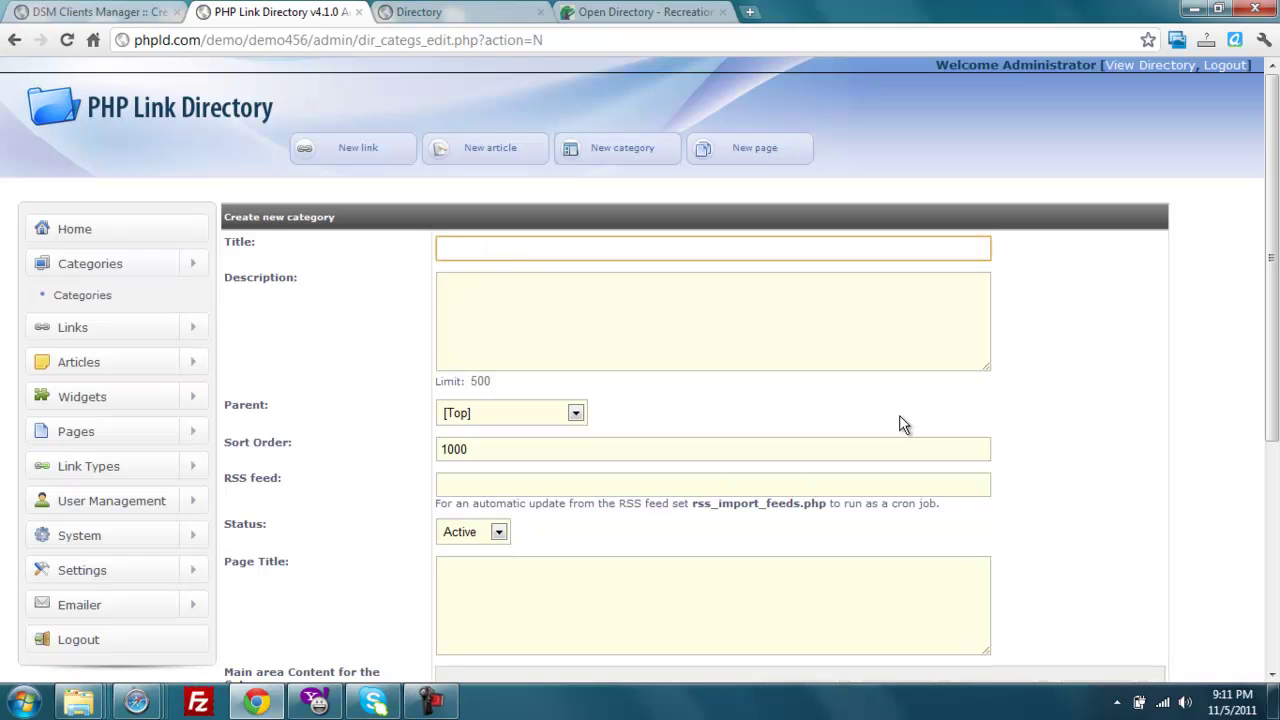
{"action": "type", "text": "caving"}
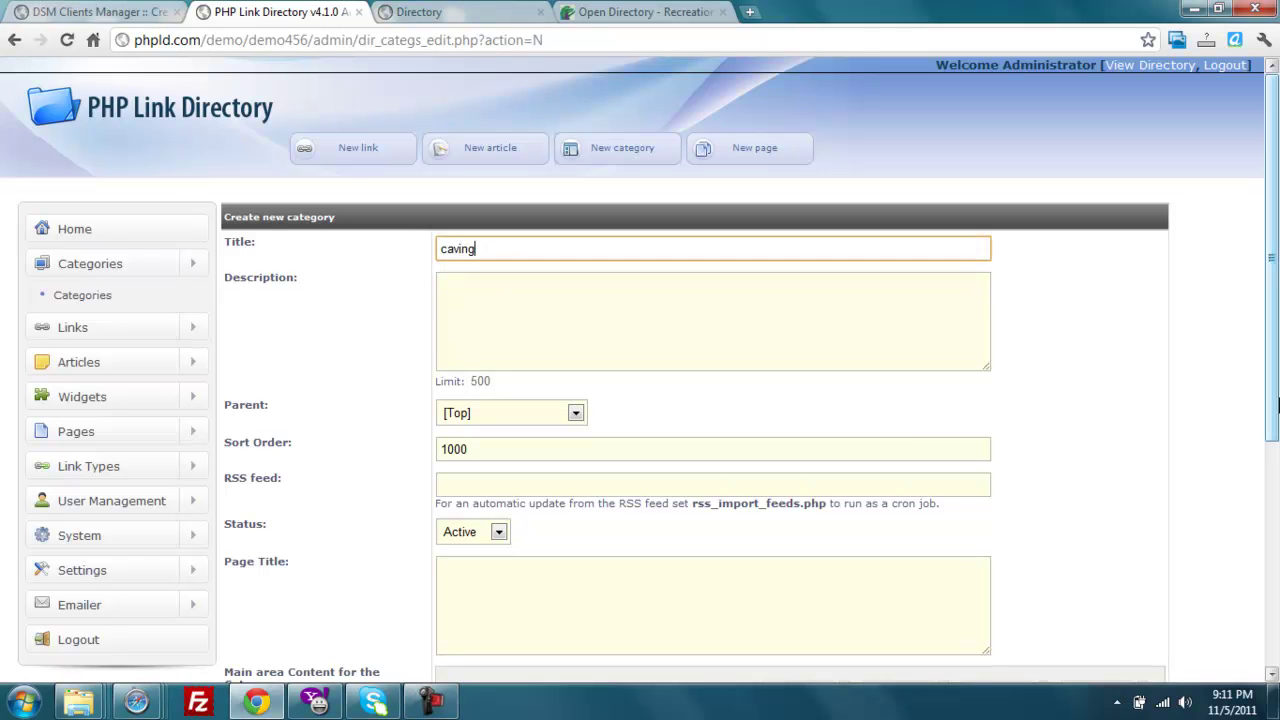
{"action": "left_click_drag", "start_coordinate": [1277, 403], "coordinate": [1277, 633]}
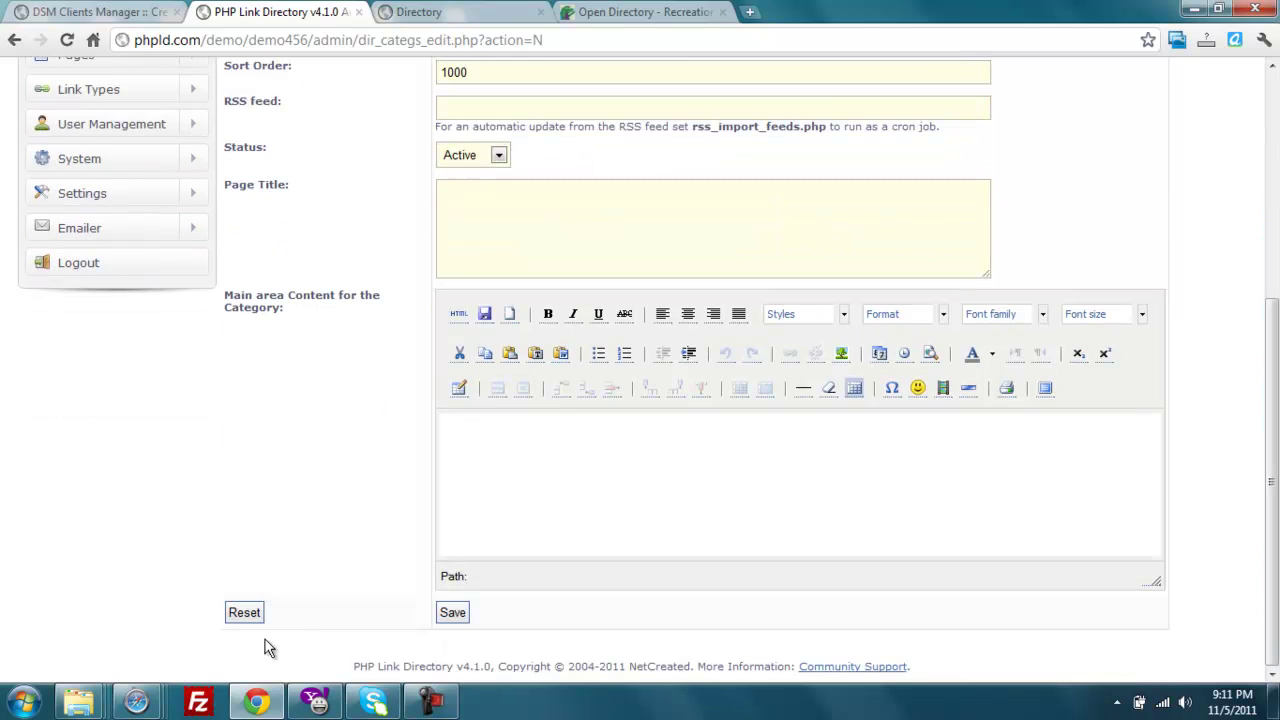
{"action": "left_click", "coordinate": [451, 617]}
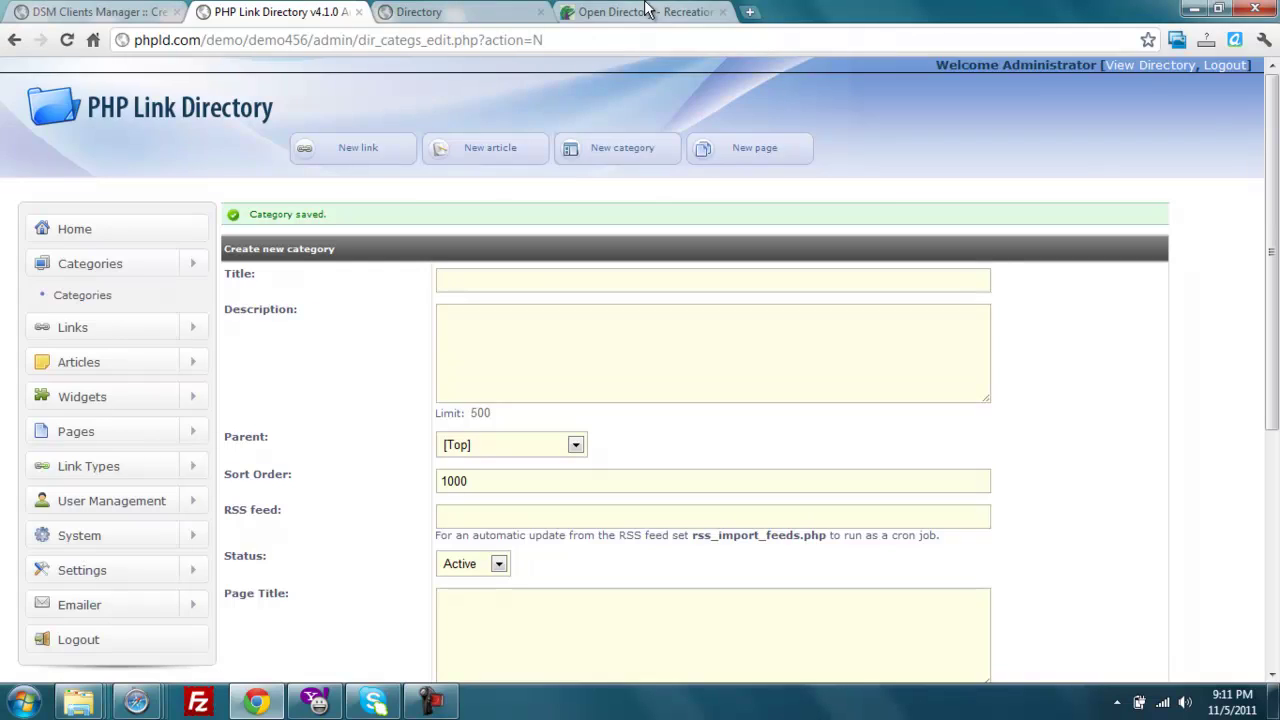
Create a second top-level category titled 'scuba diving' and save it.
{"action": "left_click", "coordinate": [643, 14]}
{"action": "left_click", "coordinate": [328, 12]}
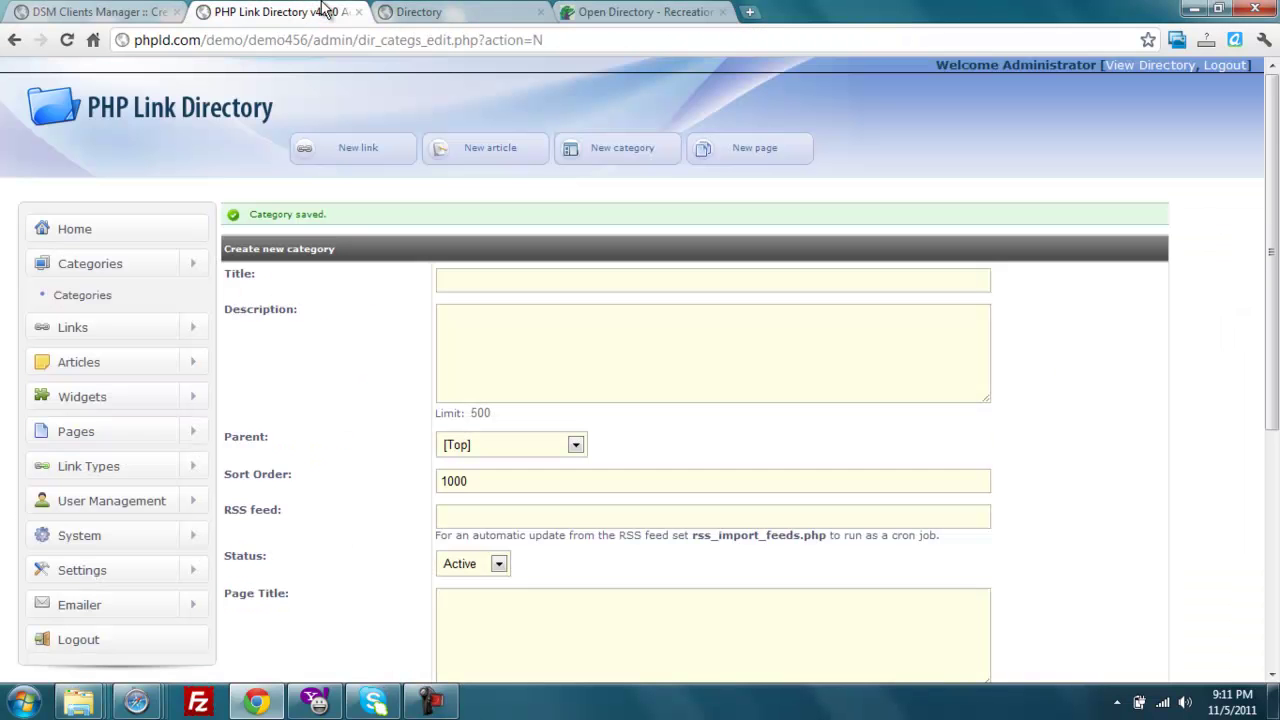
{"action": "left_click", "coordinate": [560, 281]}
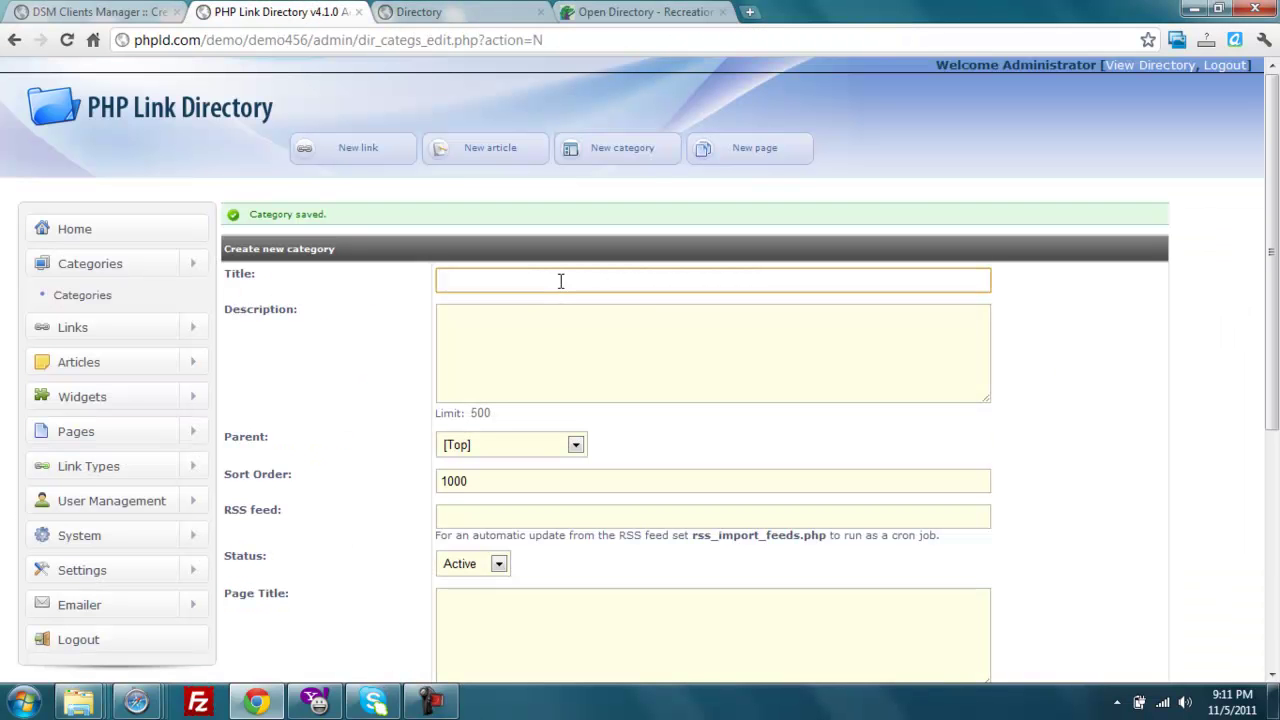
{"action": "type", "text": "scuba diving"}
{"action": "left_click_drag", "start_coordinate": [1272, 341], "coordinate": [1272, 576]}
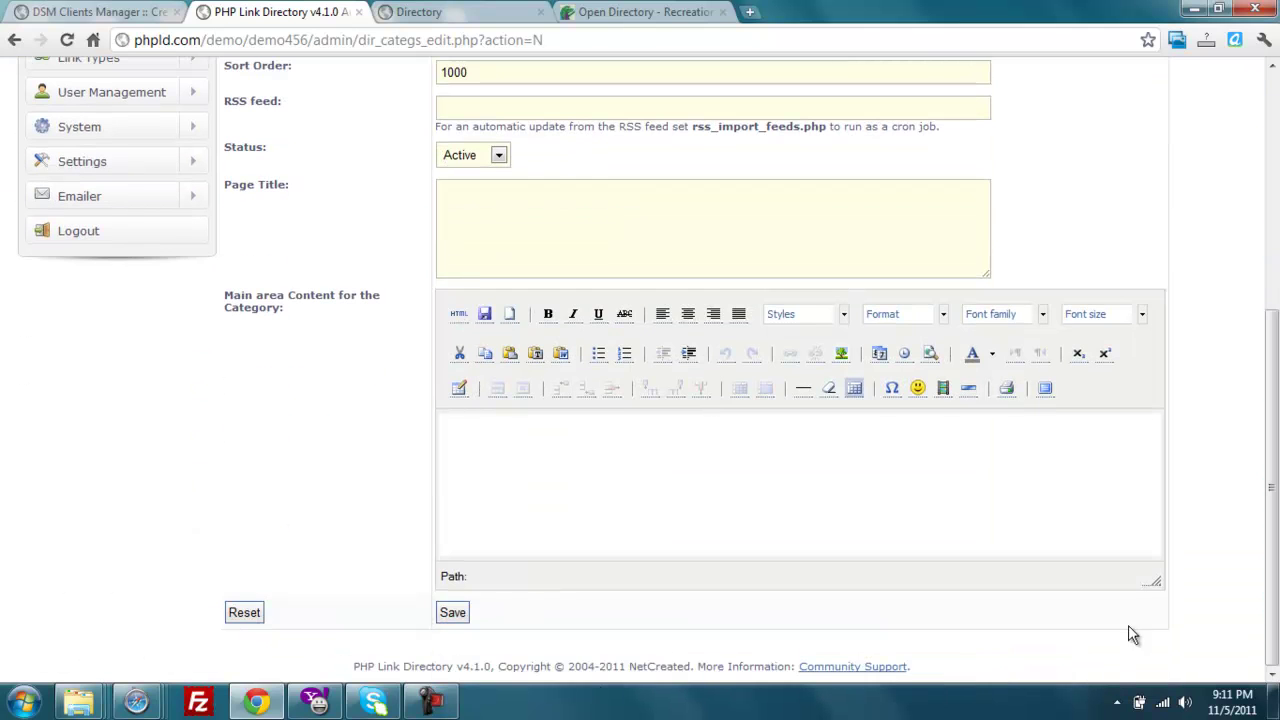
{"action": "left_click", "coordinate": [451, 614]}
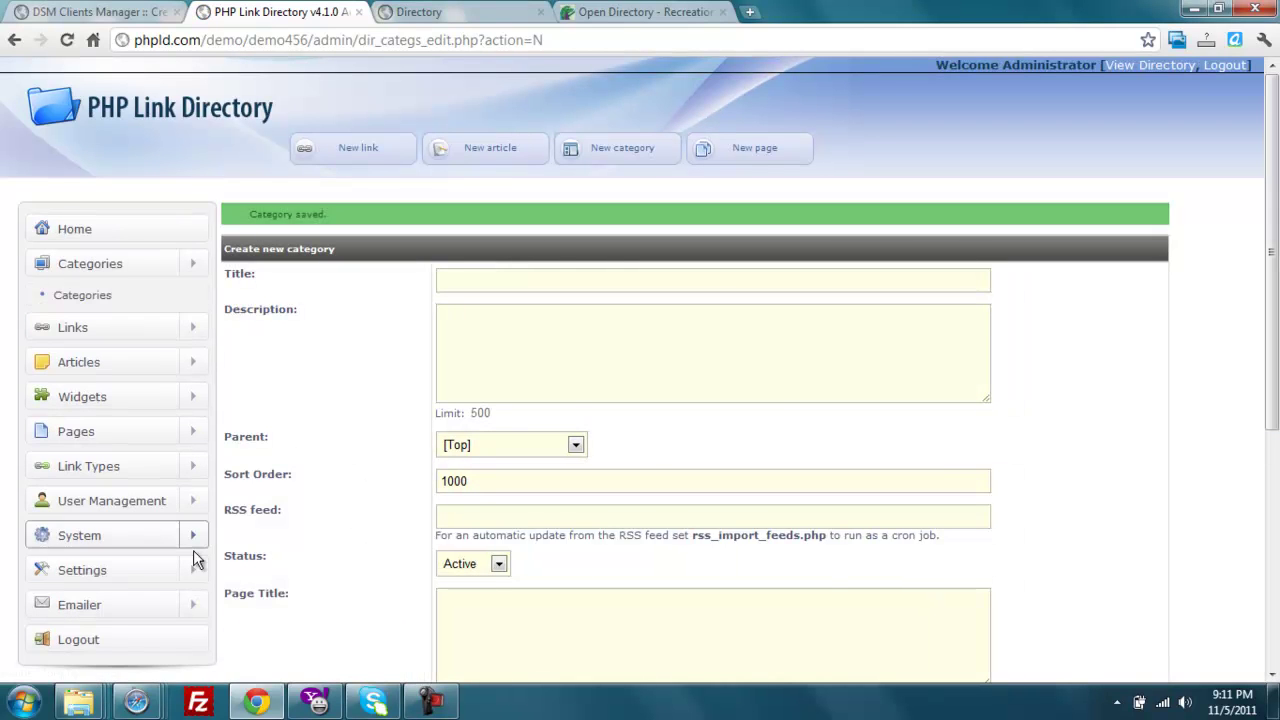
Run the System > Spider Google import with the keyword 'caving'.
{"action": "left_click", "coordinate": [198, 535]}
{"action": "scroll", "coordinate": [194, 531], "scroll_direction": "down", "scroll_amount": 3}
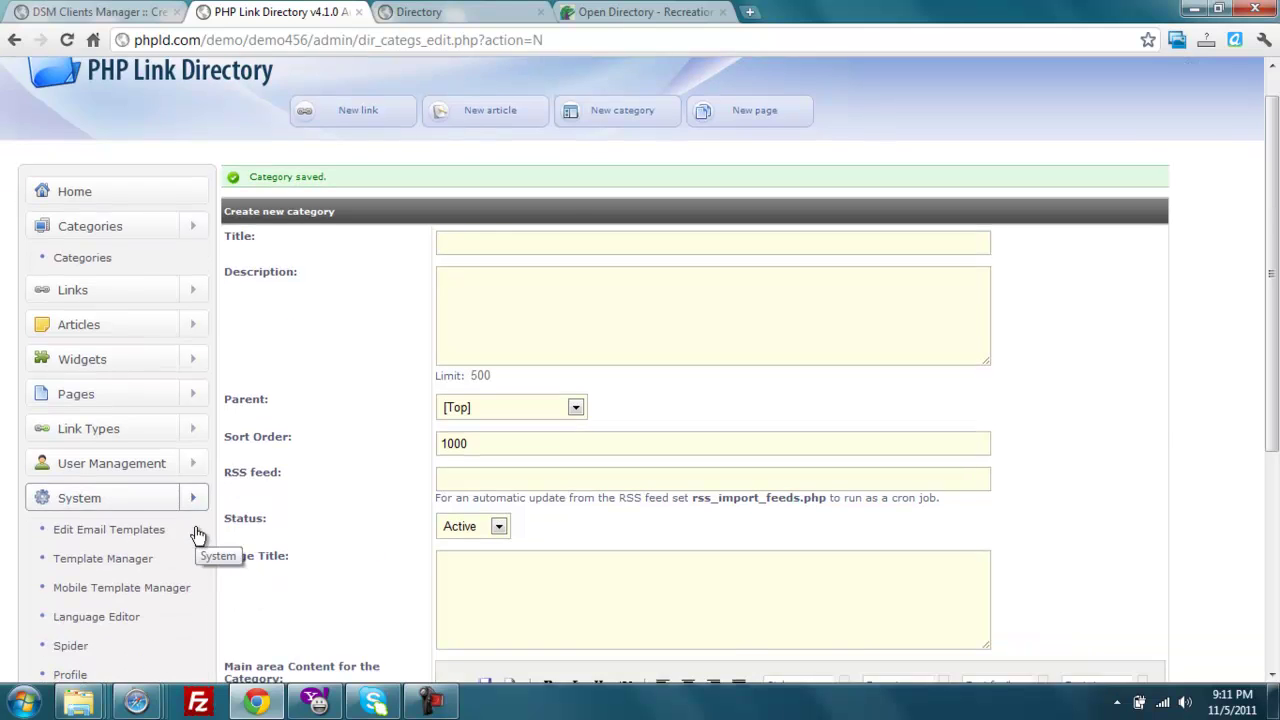
{"action": "left_click", "coordinate": [70, 498]}
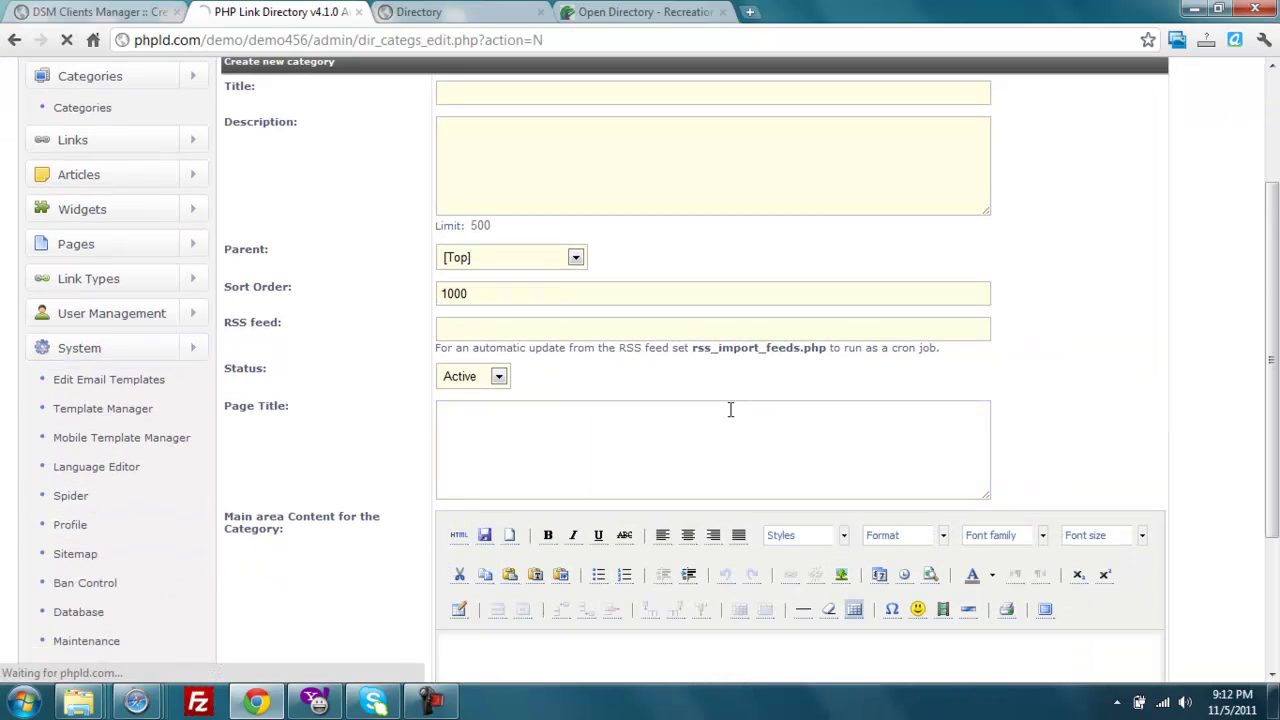
{"action": "left_click", "coordinate": [550, 288]}
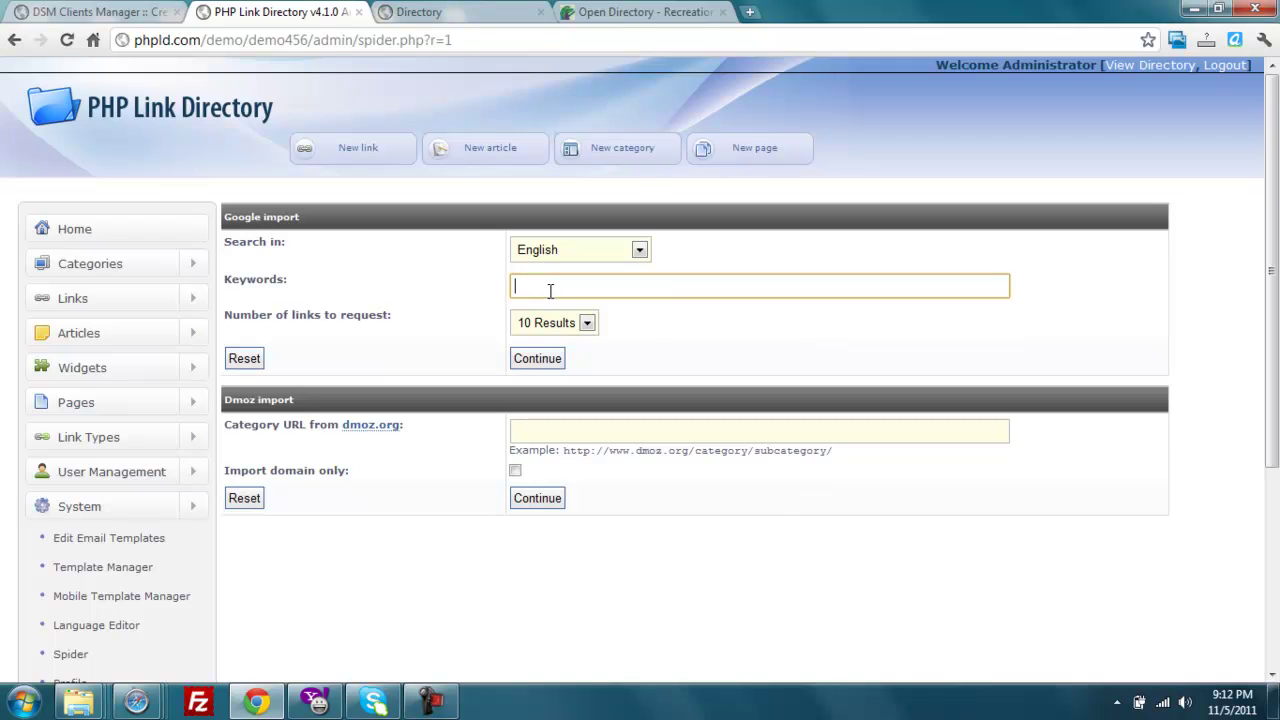
{"action": "type", "text": "caving"}
{"action": "left_click", "coordinate": [550, 362]}
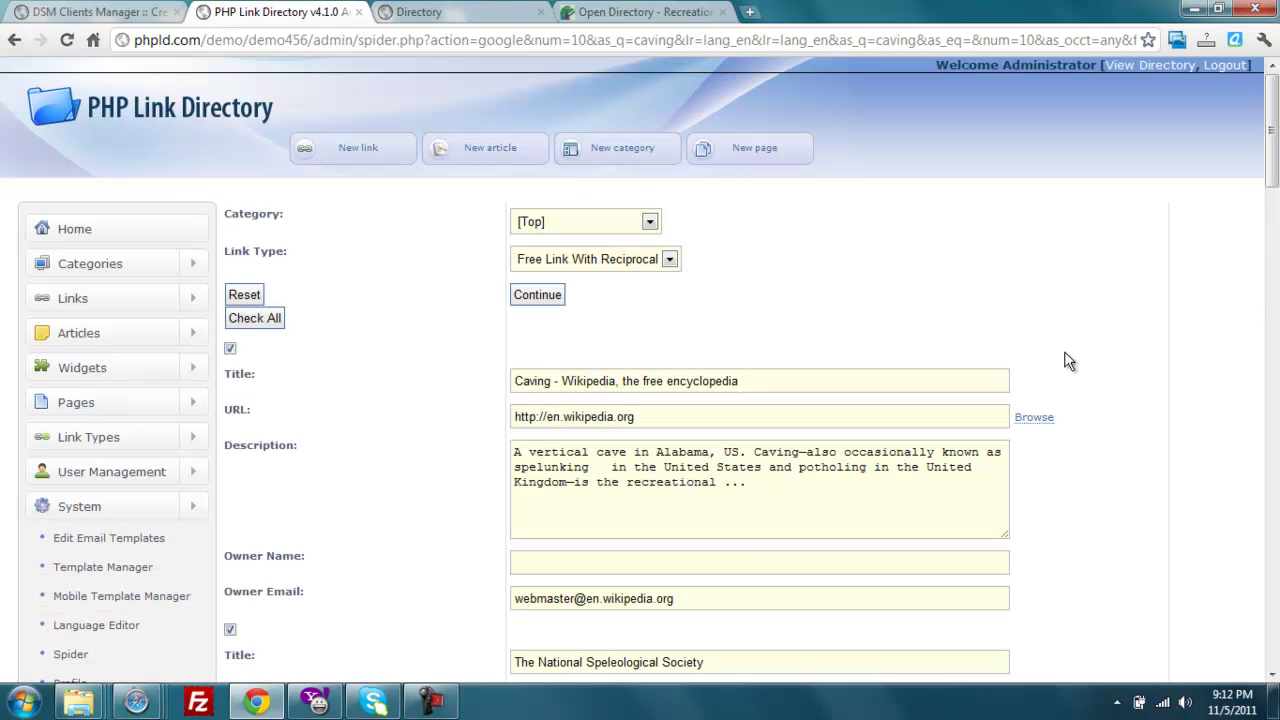
Trim the first result to title 'Caving' and remove the description's trailing '...'.
{"action": "left_click", "coordinate": [718, 452]}
{"action": "left_click_drag", "start_coordinate": [551, 384], "coordinate": [710, 377]}
{"action": "key", "text": "Delete"}
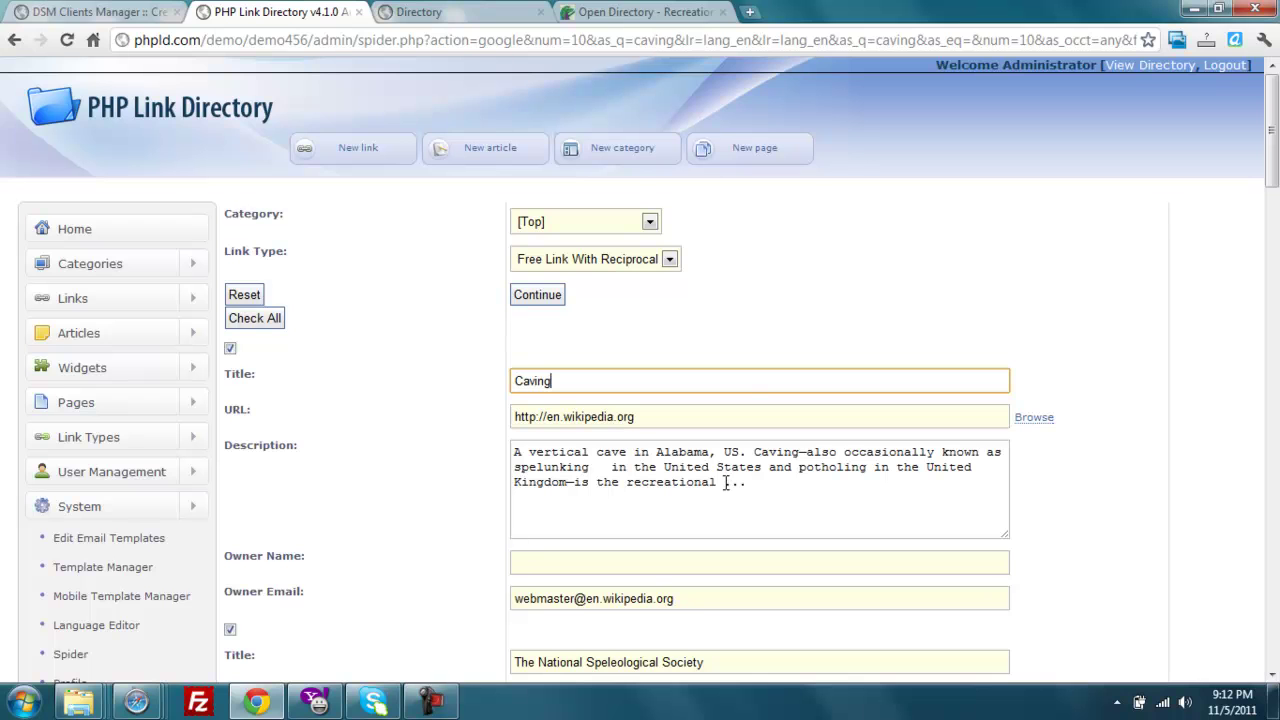
{"action": "left_click_drag", "start_coordinate": [727, 483], "coordinate": [819, 484]}
{"action": "key", "text": "Delete"}
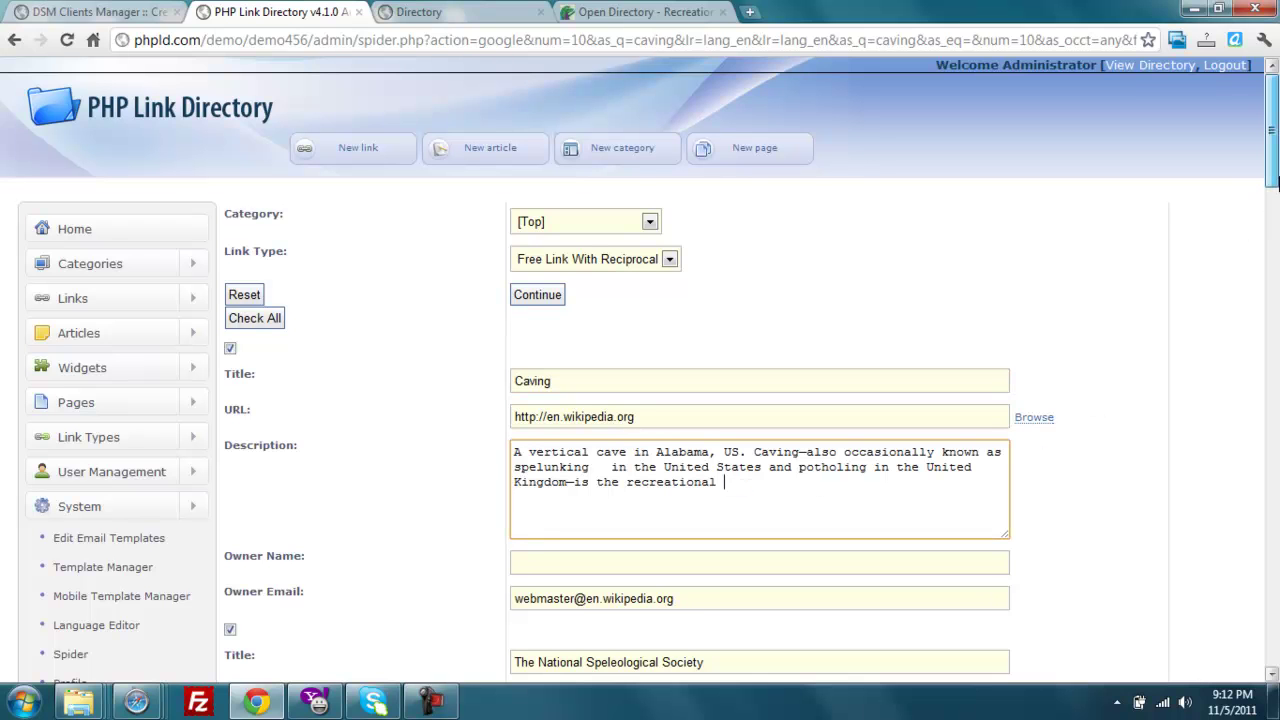
Exclude the 'Introduction to Caves & Caving' result from the import.
{"action": "left_click_drag", "start_coordinate": [1276, 178], "coordinate": [1274, 258]}
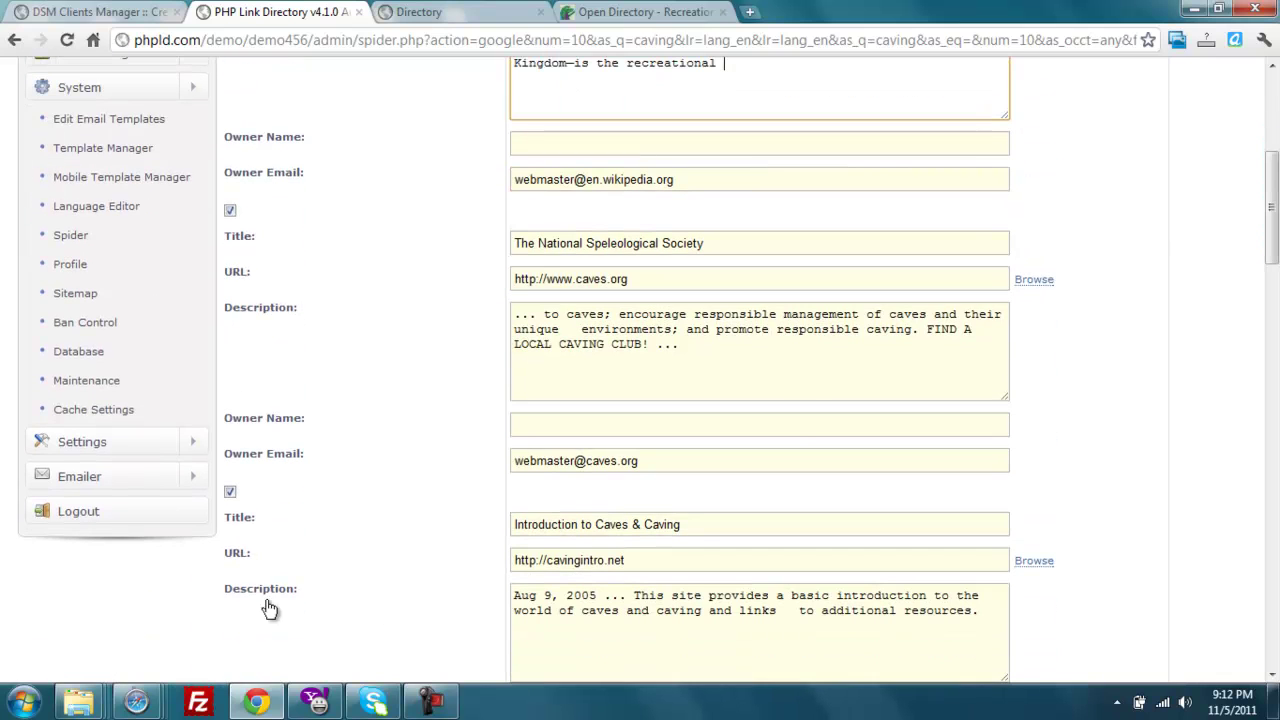
{"action": "left_click", "coordinate": [231, 494]}
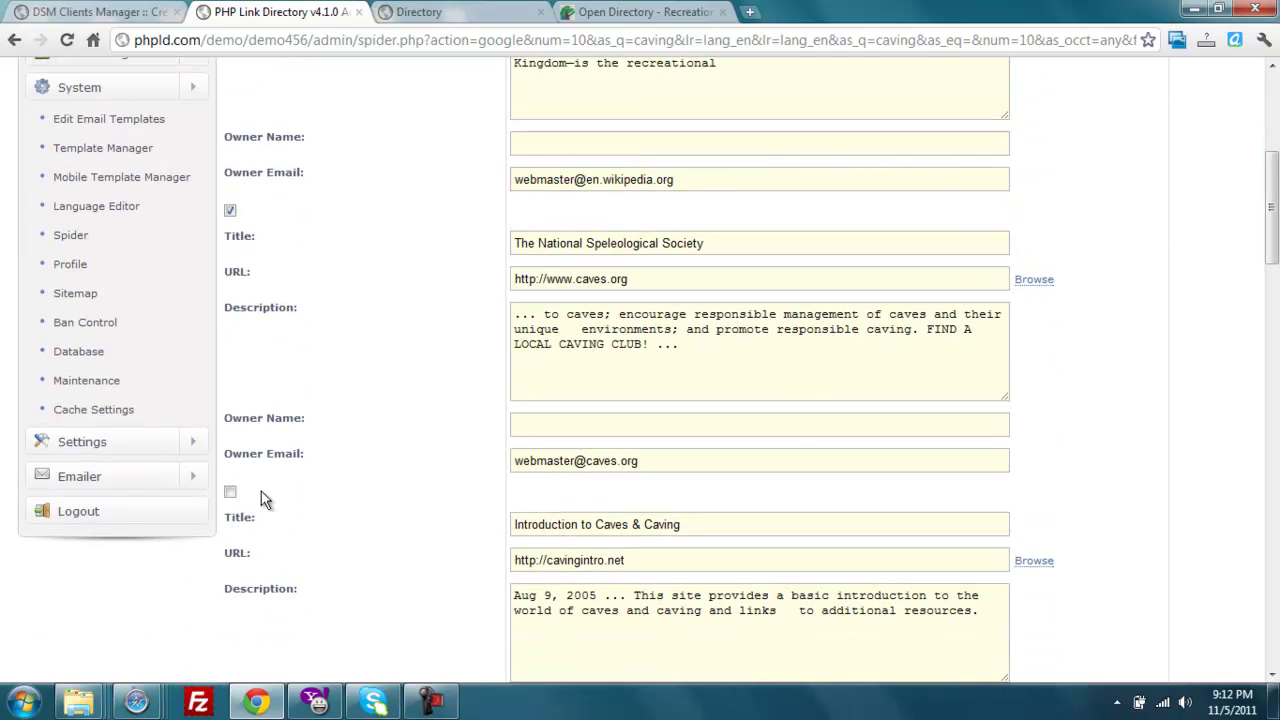
{"action": "left_click_drag", "start_coordinate": [1268, 270], "coordinate": [1276, 635]}
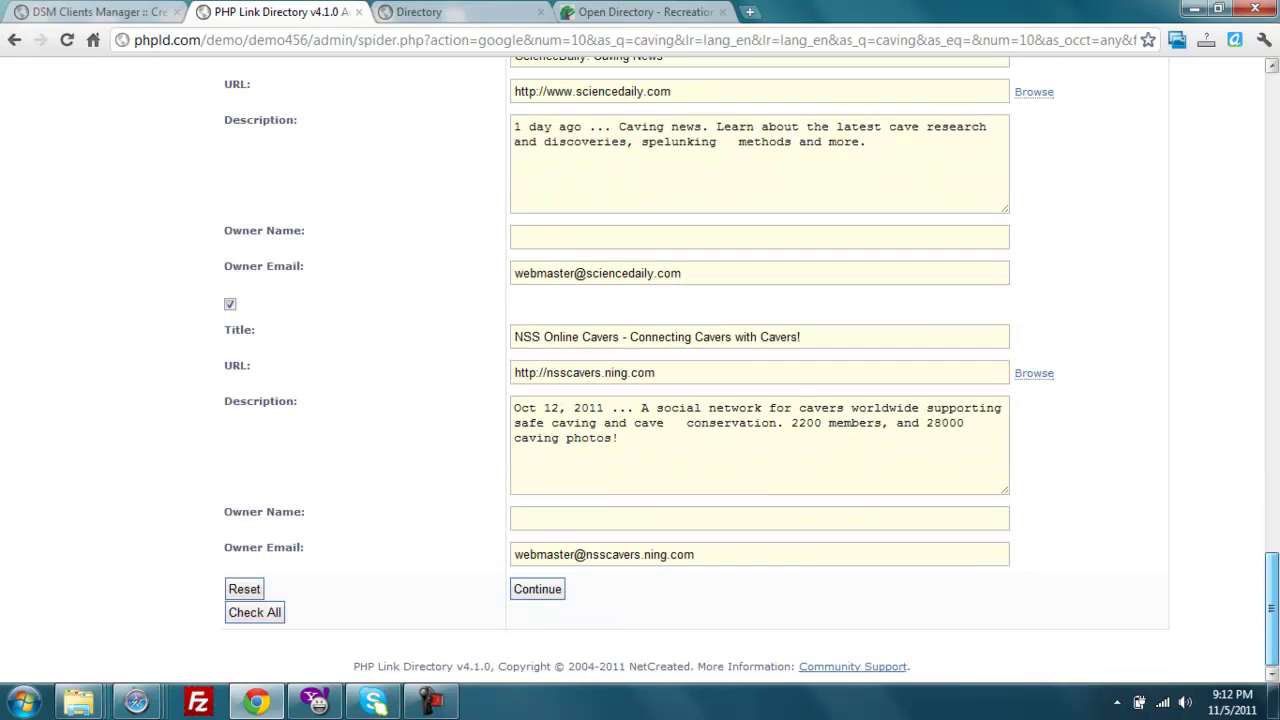
Import the checked Google results into the caving category as Regular Link.
{"action": "left_click", "coordinate": [529, 597]}
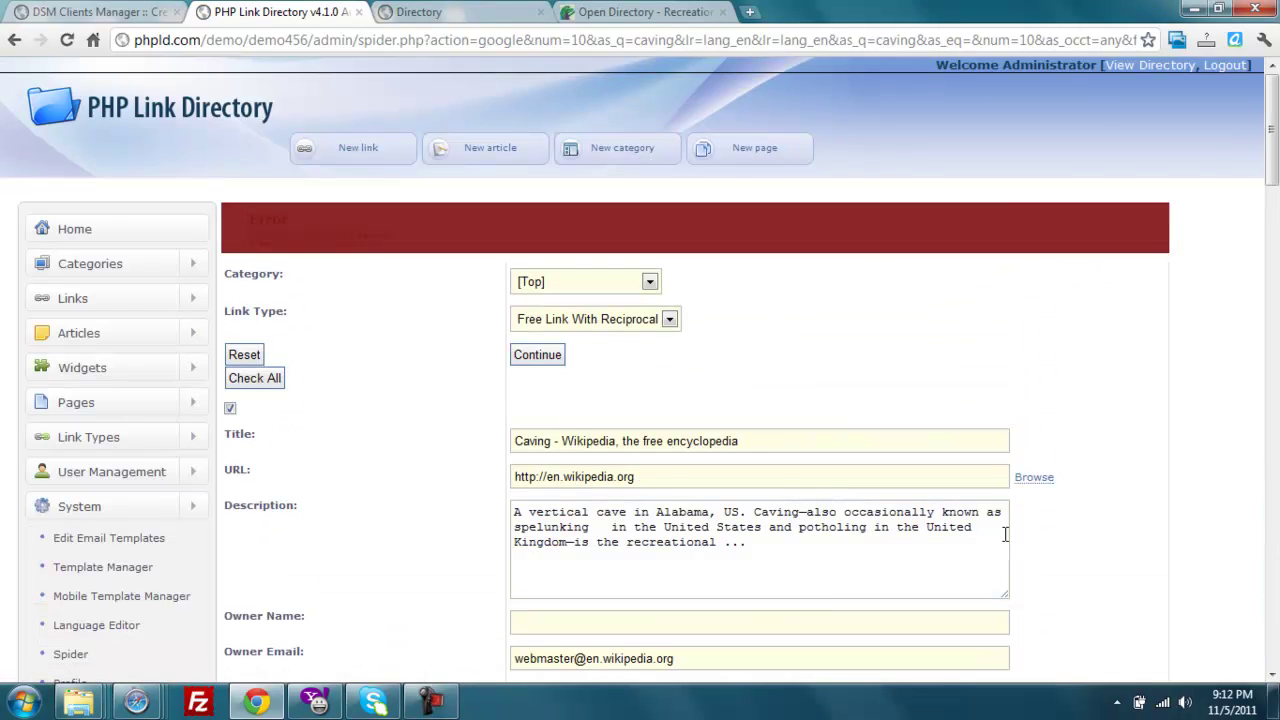
{"action": "left_click", "coordinate": [613, 281]}
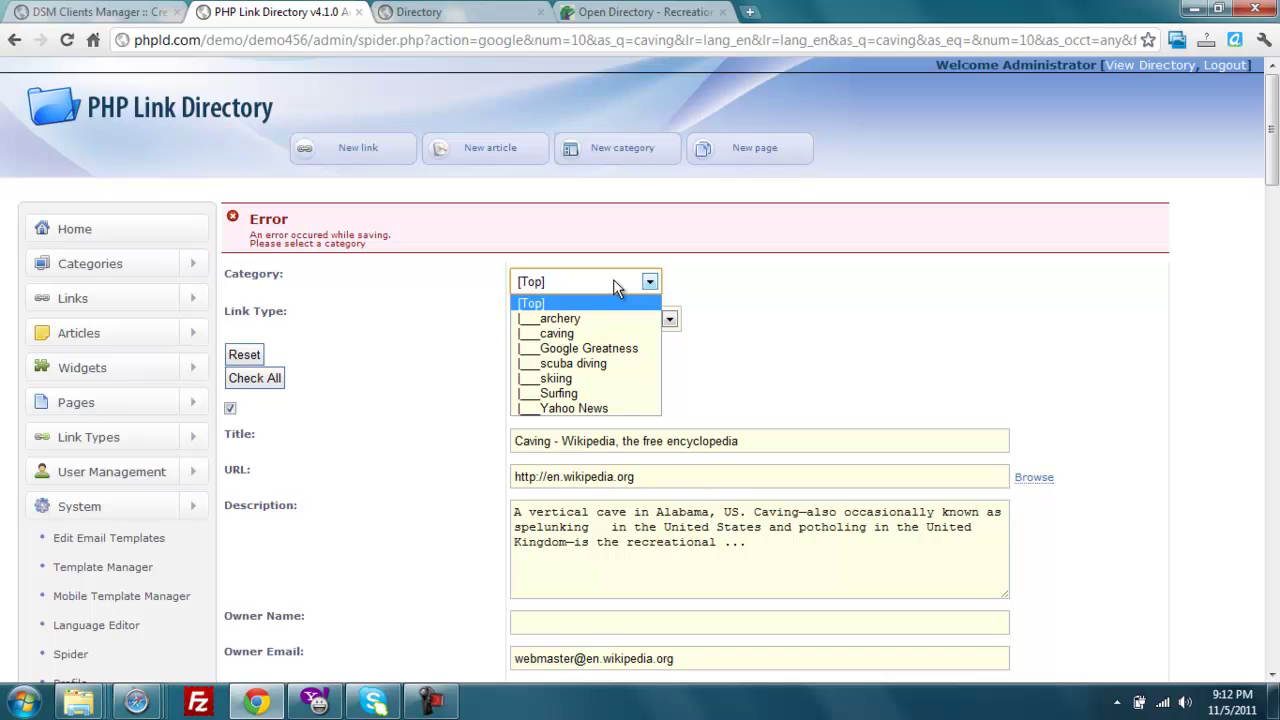
{"action": "left_click", "coordinate": [589, 338]}
{"action": "left_click", "coordinate": [669, 320]}
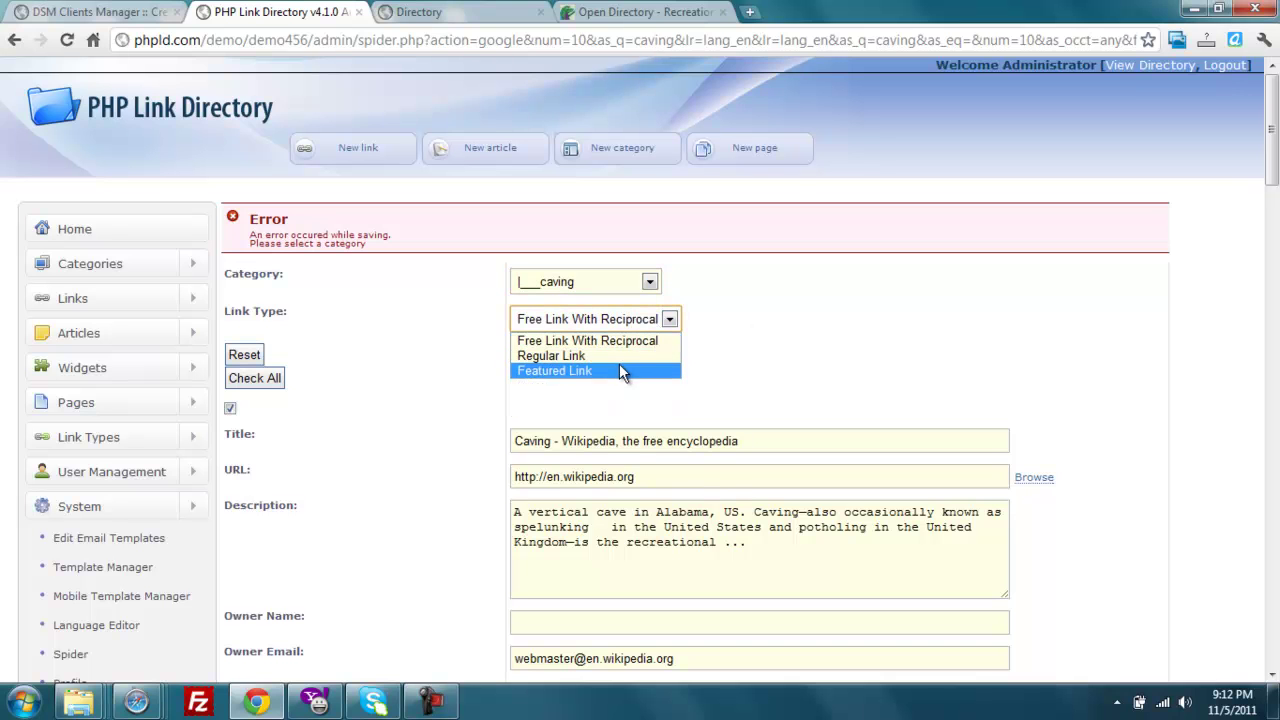
{"action": "left_click", "coordinate": [621, 357]}
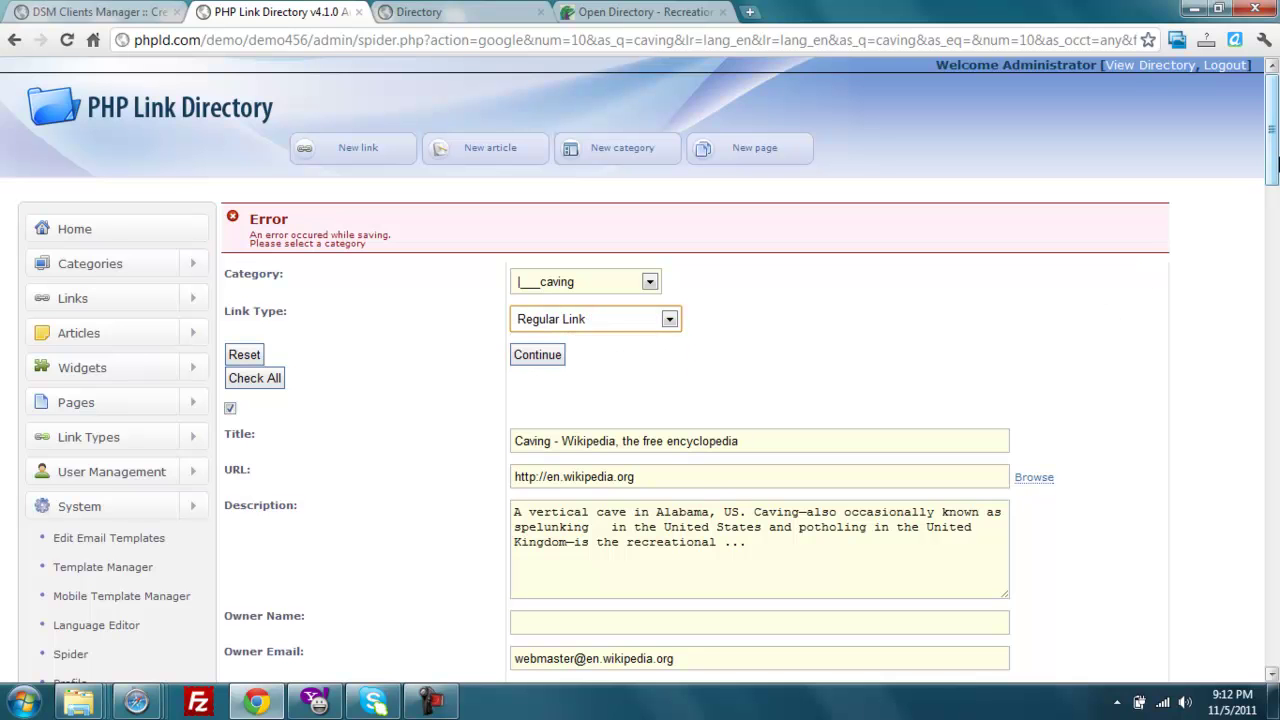
{"action": "left_click_drag", "start_coordinate": [1272, 160], "coordinate": [1275, 640]}
{"action": "left_click", "coordinate": [543, 592]}
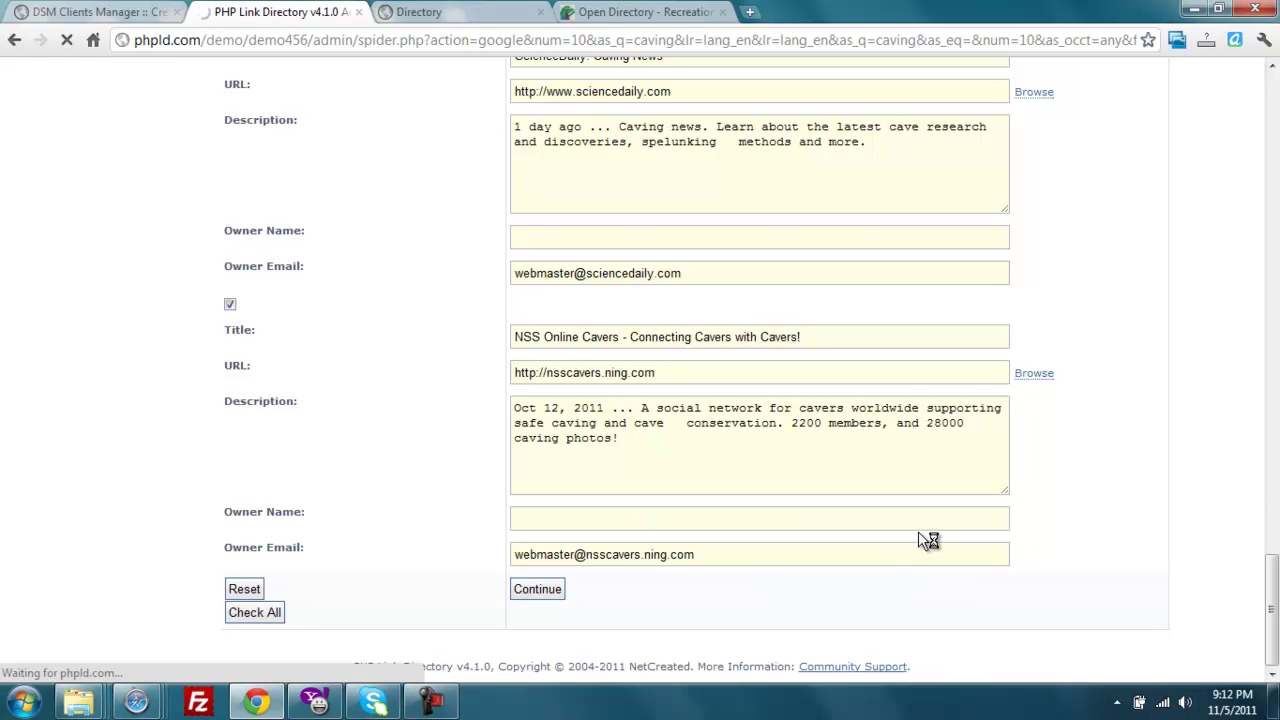
Open DMOZ's Caving: Cave Diving category and select its page URL.
{"action": "left_click", "coordinate": [620, 14]}
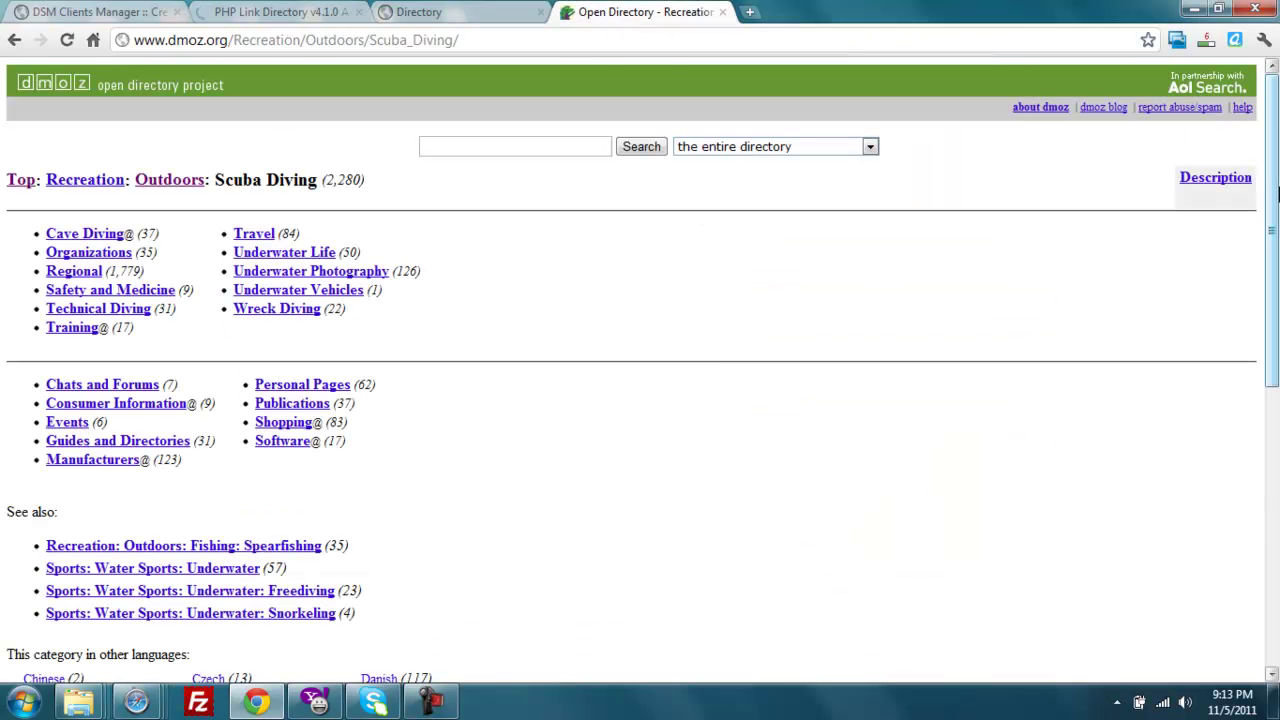
{"action": "left_click_drag", "start_coordinate": [1273, 228], "coordinate": [1260, 150]}
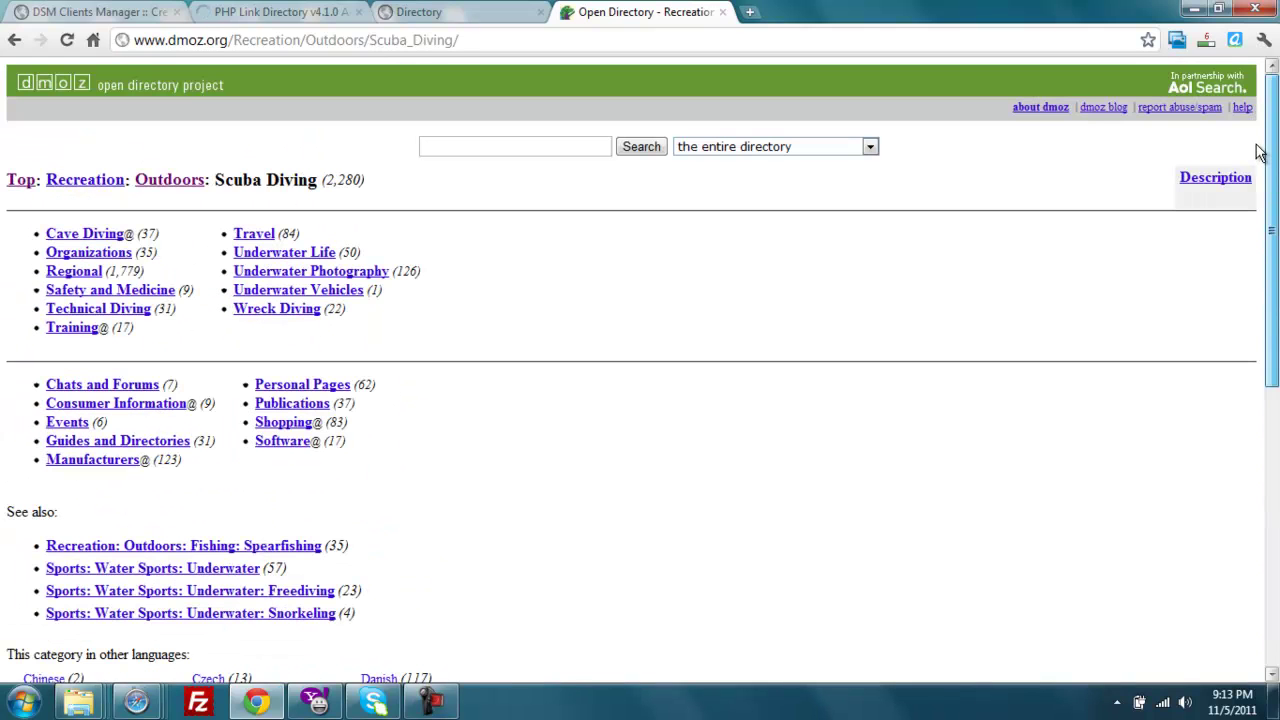
{"action": "left_click", "coordinate": [89, 235]}
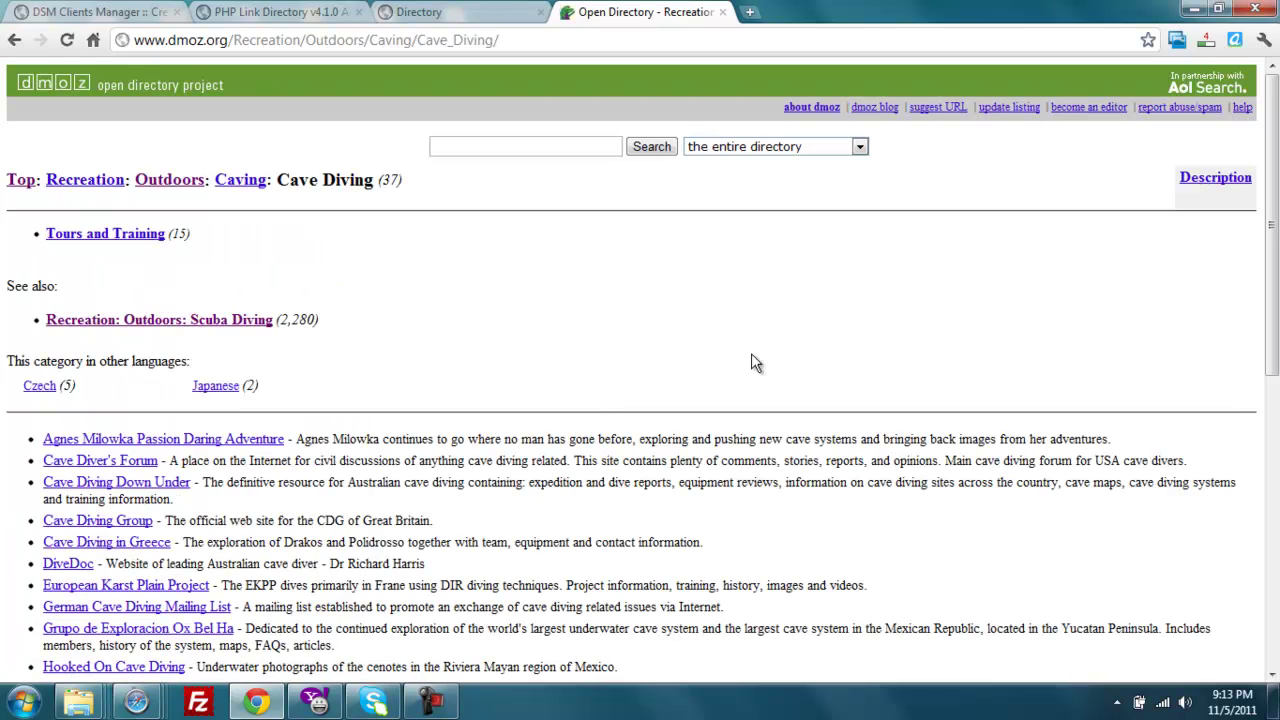
{"action": "left_click", "coordinate": [466, 40]}
{"action": "key", "text": "ctrl+c"}
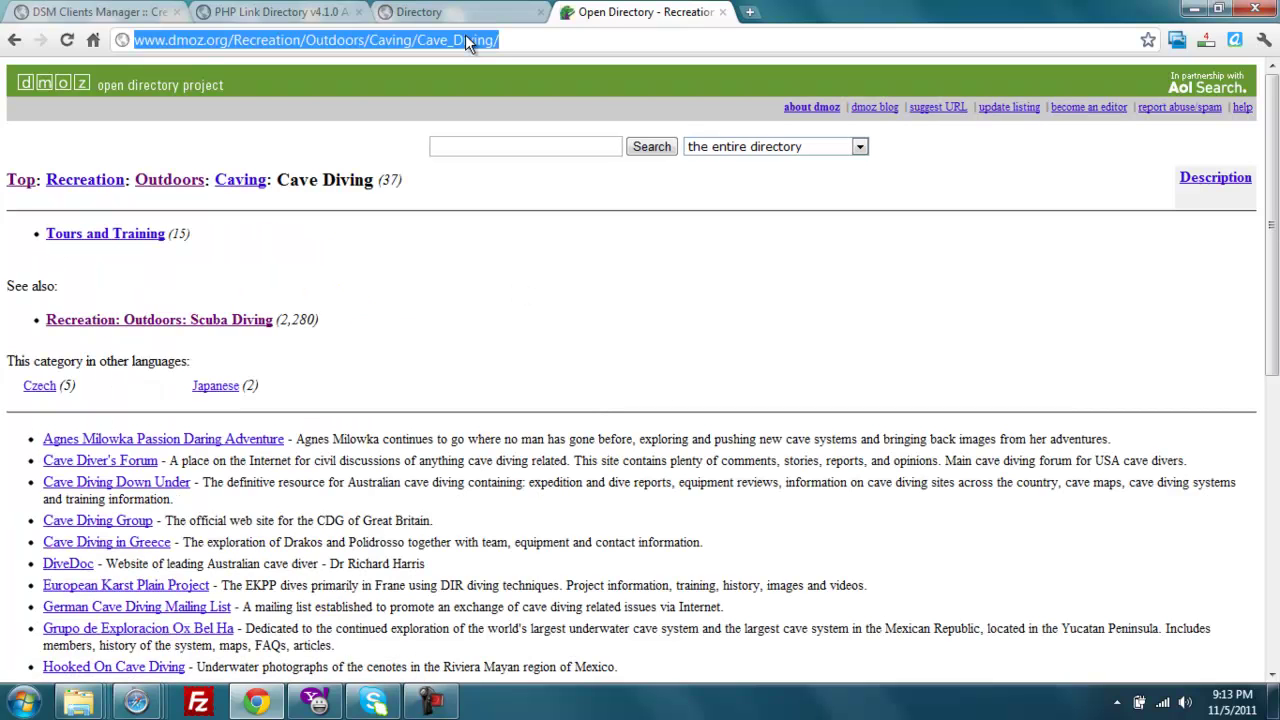
Paste the Cave Diving URL into the Spider's Dmoz import and fetch its links.
{"action": "left_click", "coordinate": [290, 12]}
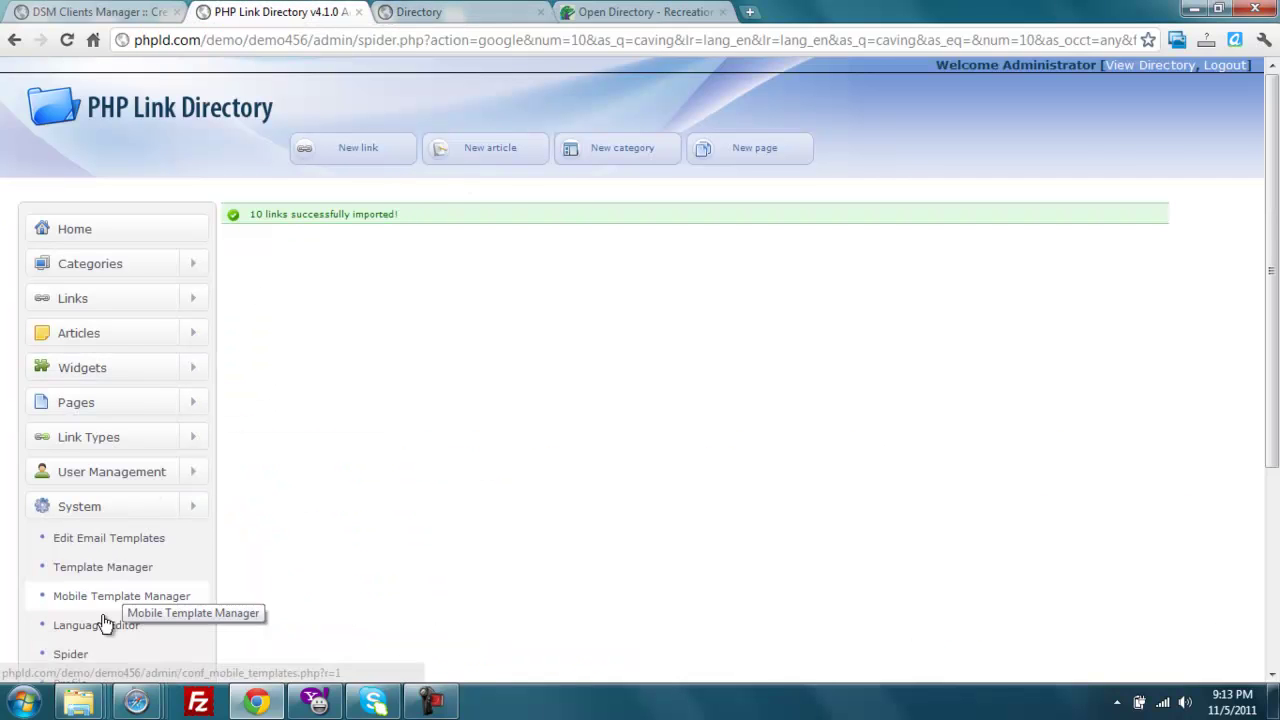
{"action": "left_click", "coordinate": [68, 655]}
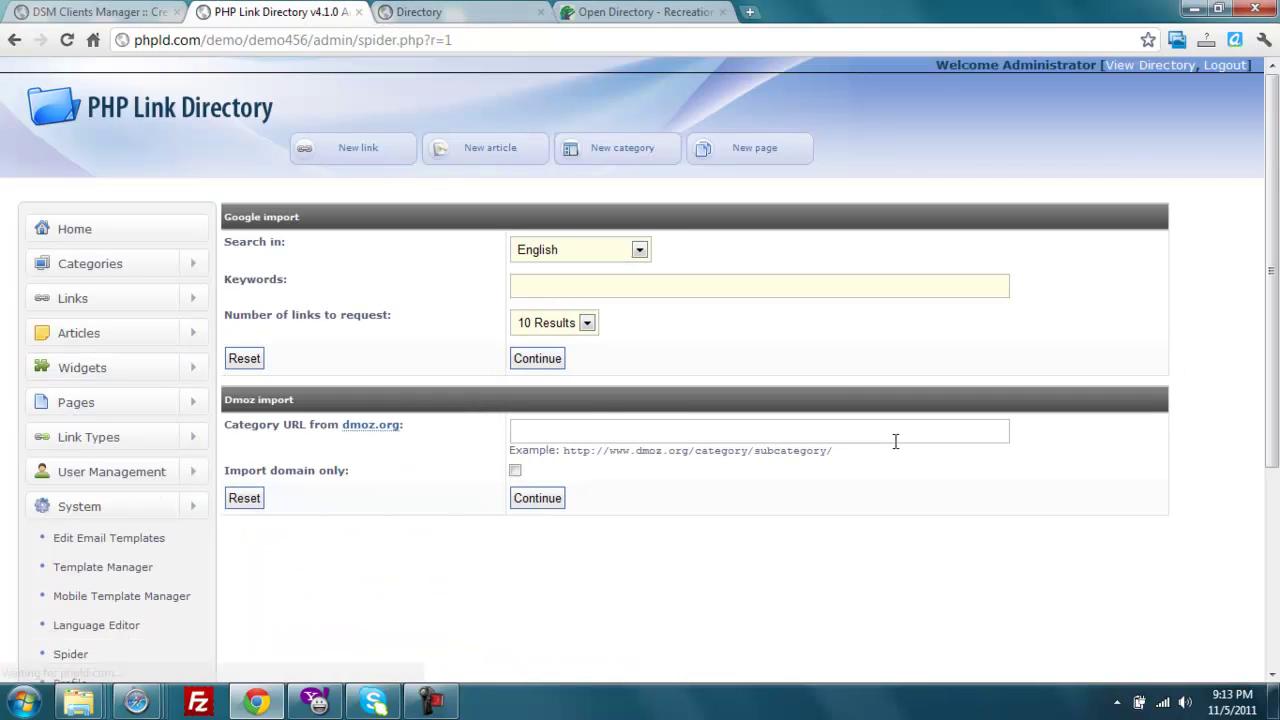
{"action": "left_click", "coordinate": [550, 432]}
{"action": "key", "text": "ctrl+v"}
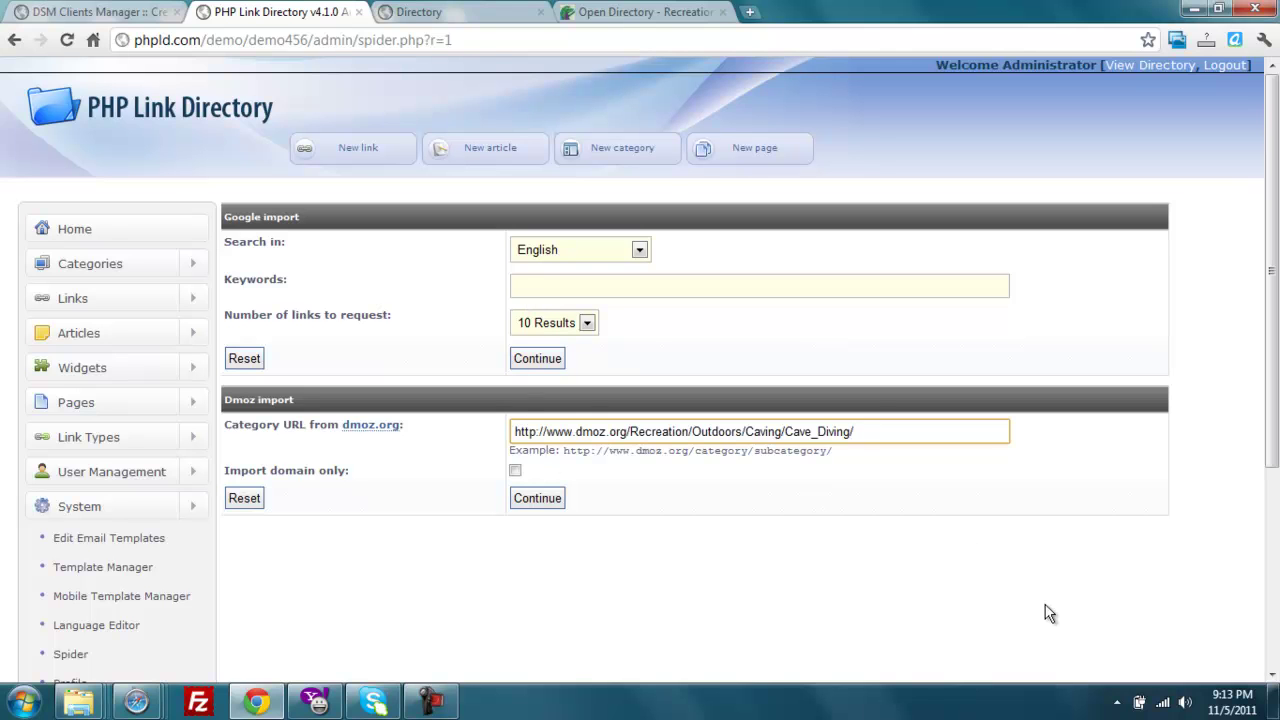
{"action": "left_click", "coordinate": [537, 498]}
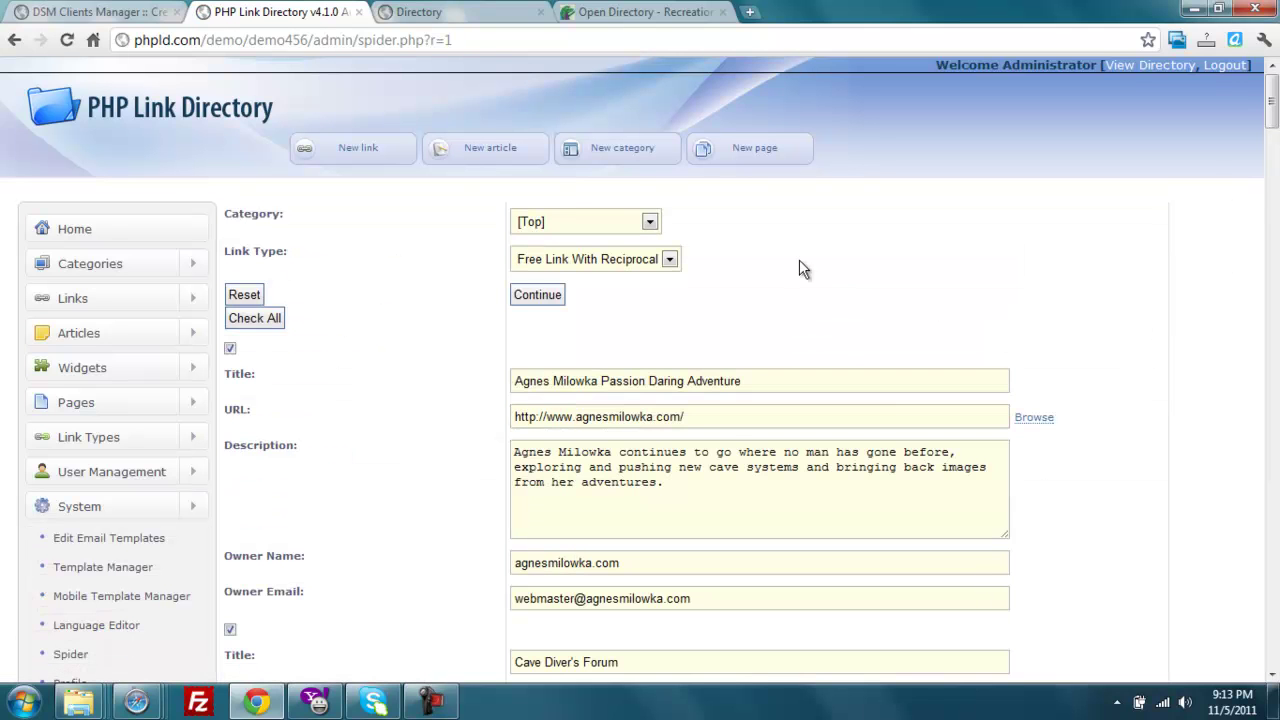
Set the import category to scuba diving and the link type to Regular Link.
{"action": "left_click", "coordinate": [646, 221]}
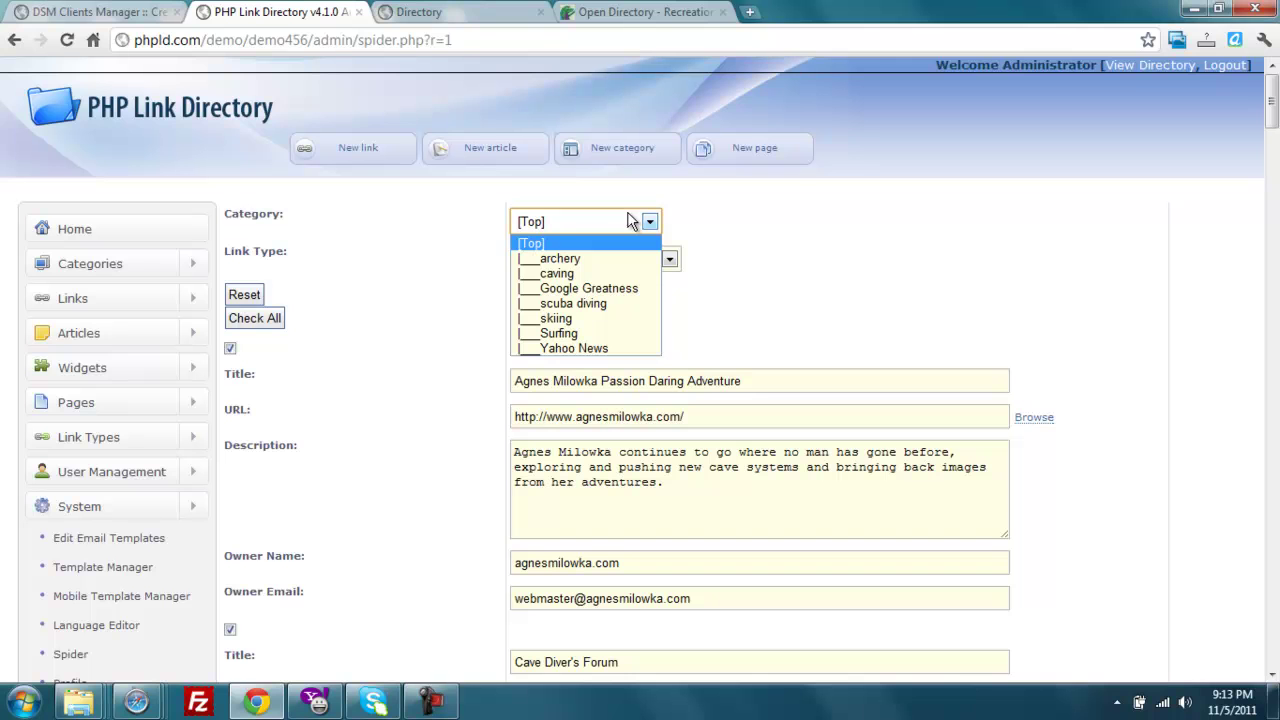
{"action": "left_click", "coordinate": [616, 300]}
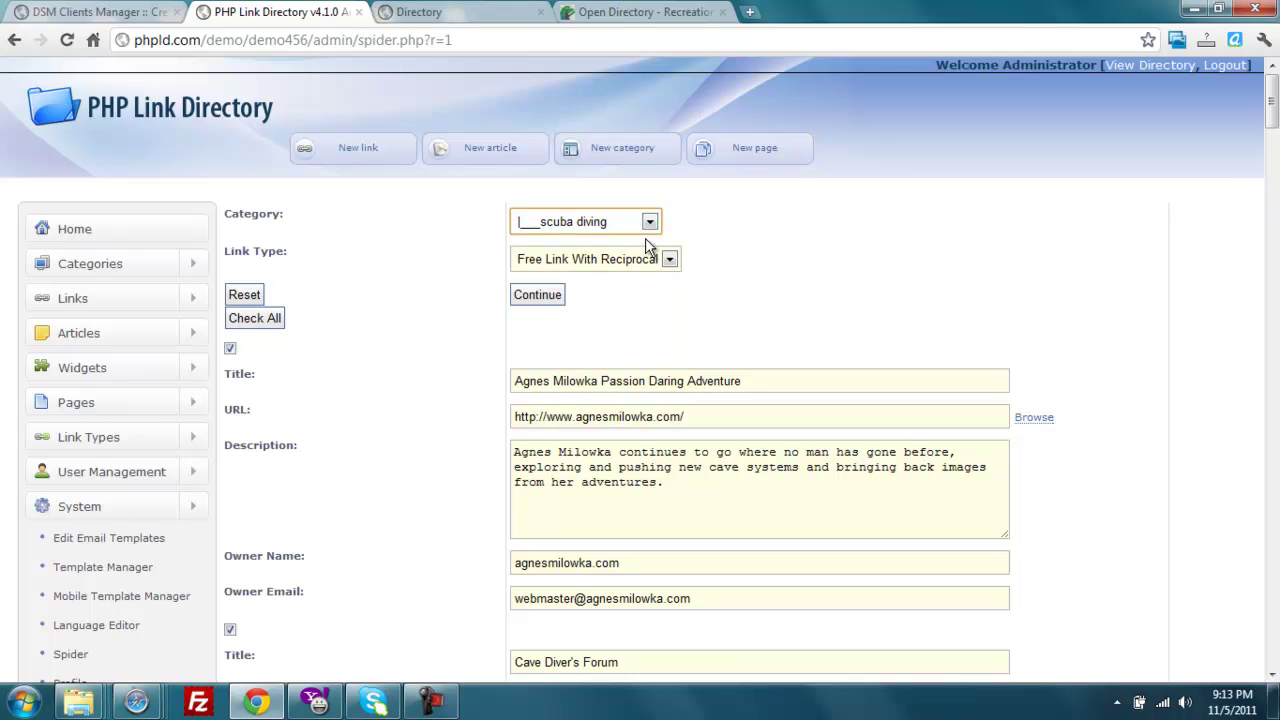
{"action": "left_click", "coordinate": [669, 260]}
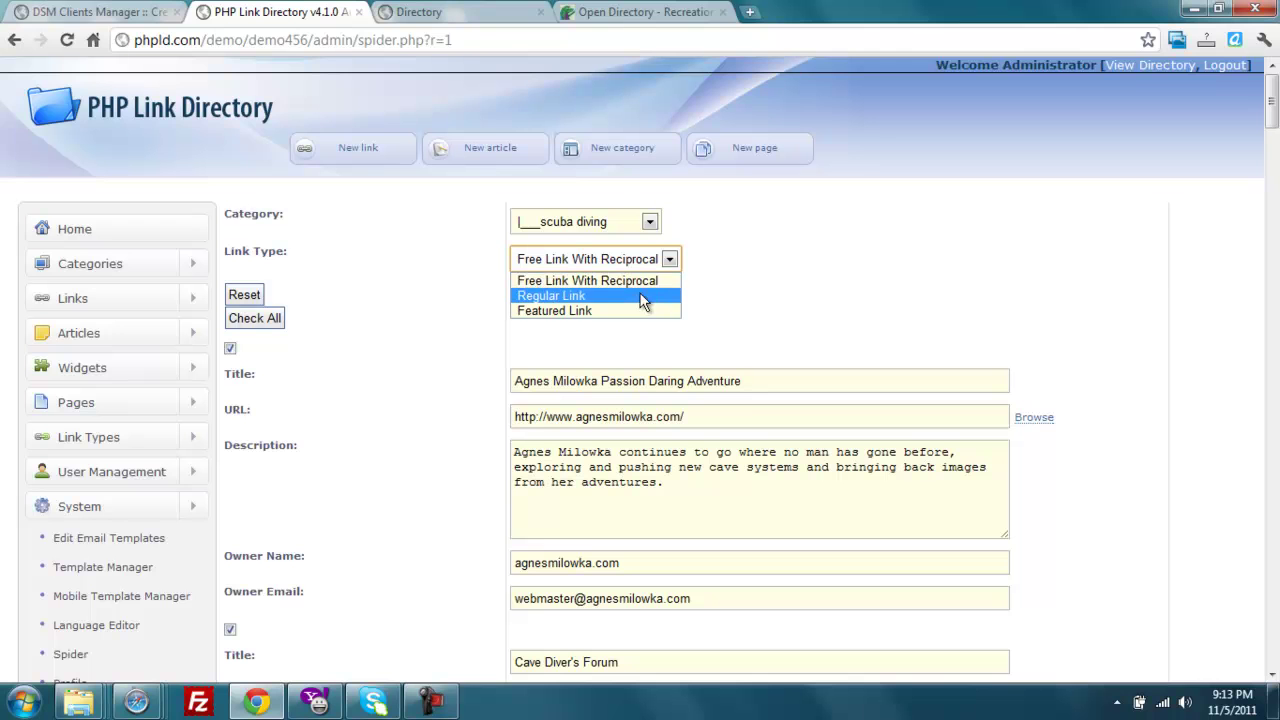
{"action": "left_click", "coordinate": [643, 300]}
{"action": "left_click_drag", "start_coordinate": [1271, 100], "coordinate": [1271, 635]}
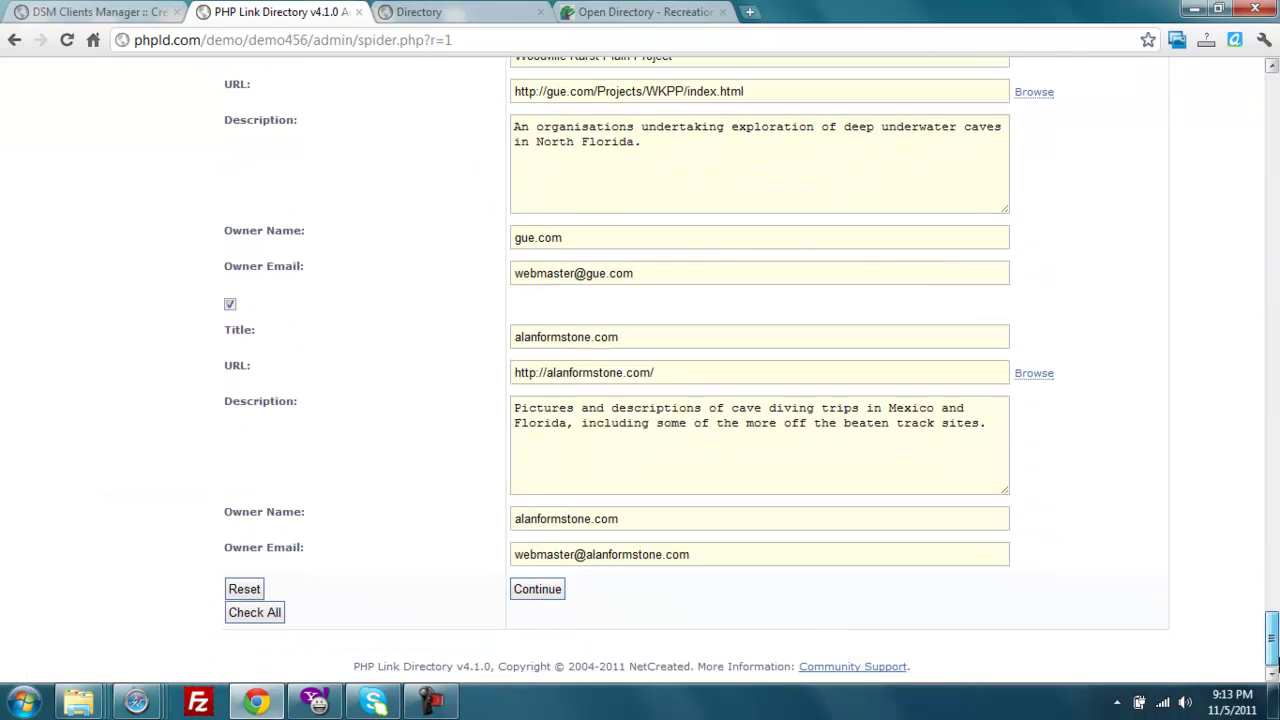
Import the 22 checked Cave Diving links into scuba diving.
{"action": "left_click", "coordinate": [533, 590]}
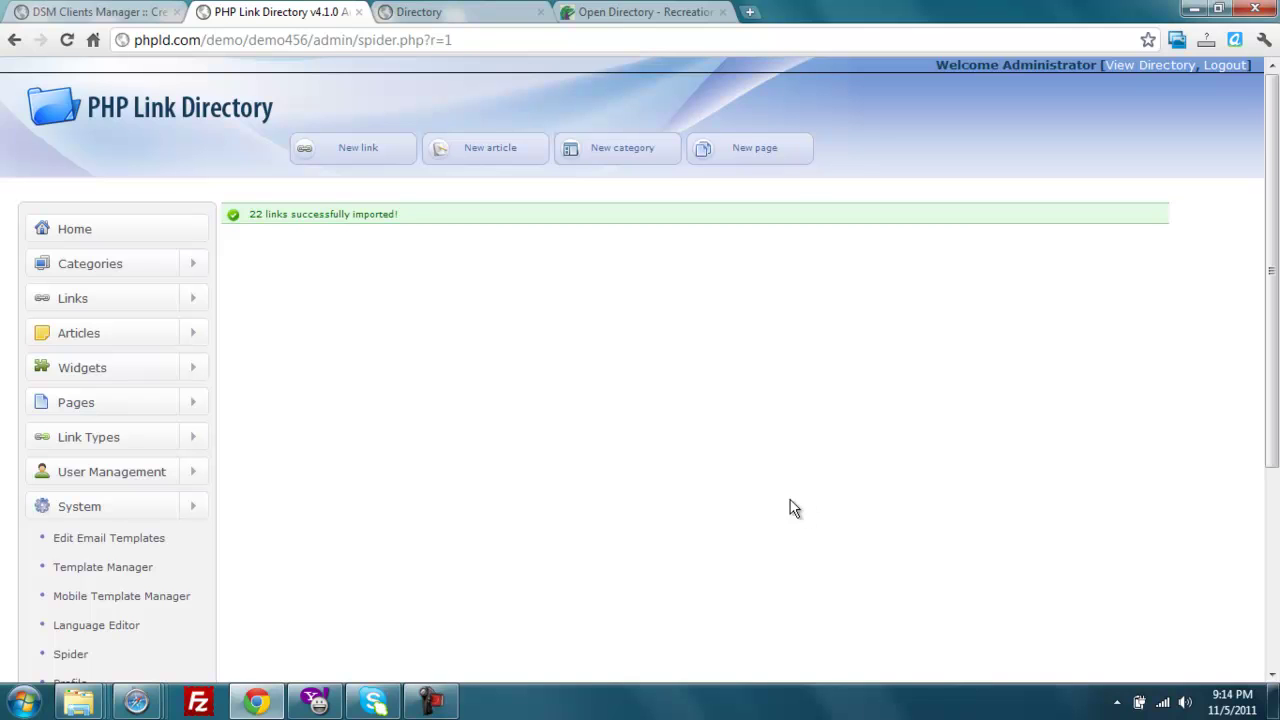
Refresh the public directory and check the scuba diving category's links.
{"action": "left_click", "coordinate": [405, 12]}
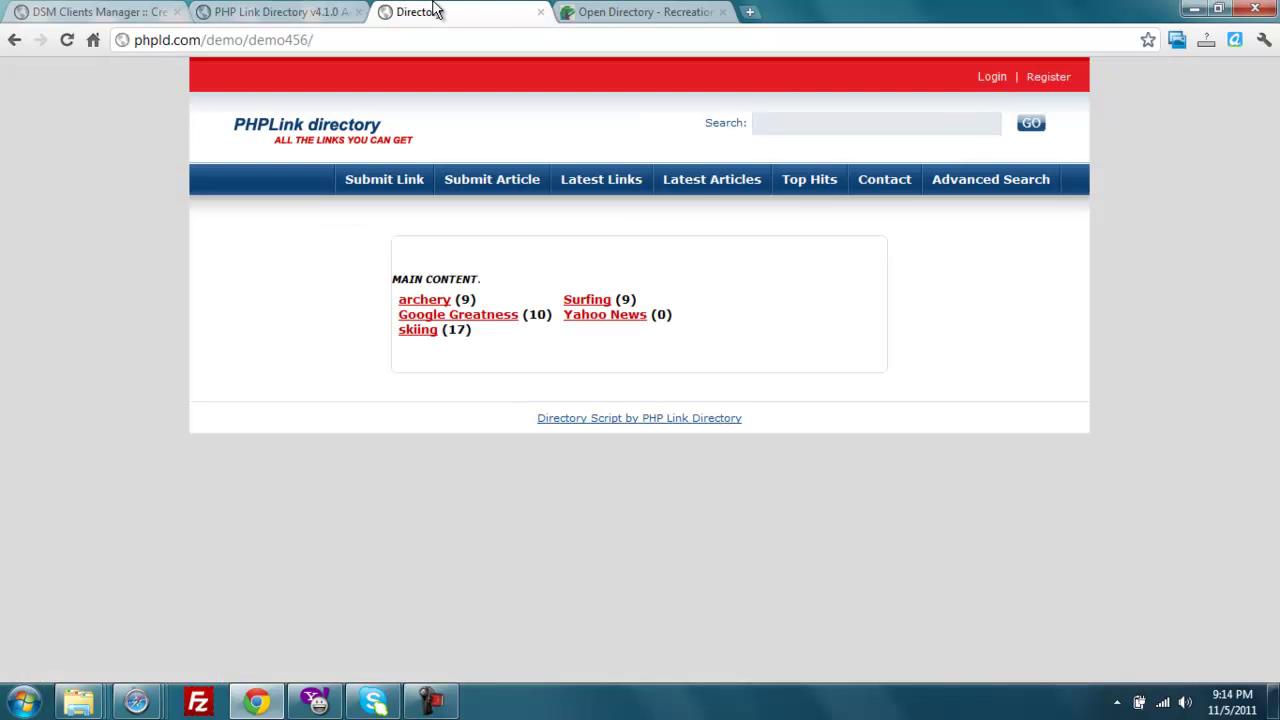
{"action": "key", "text": "F5"}
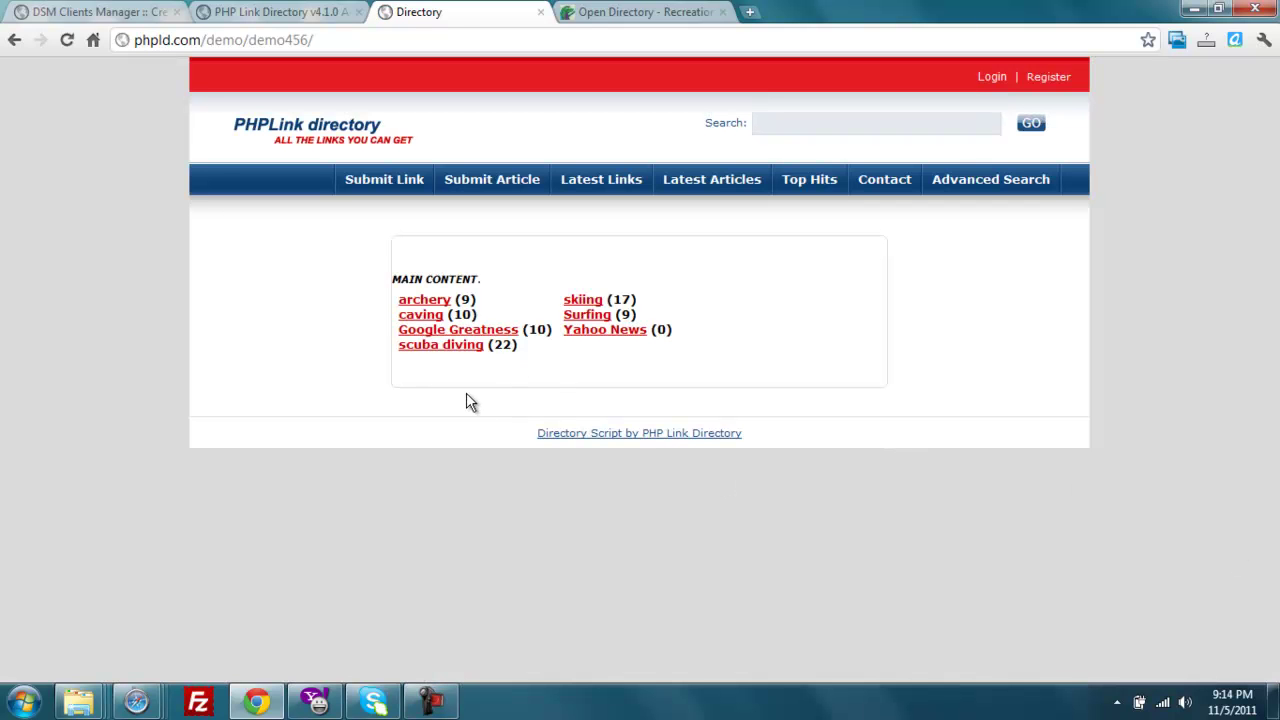
{"action": "left_click", "coordinate": [450, 345]}
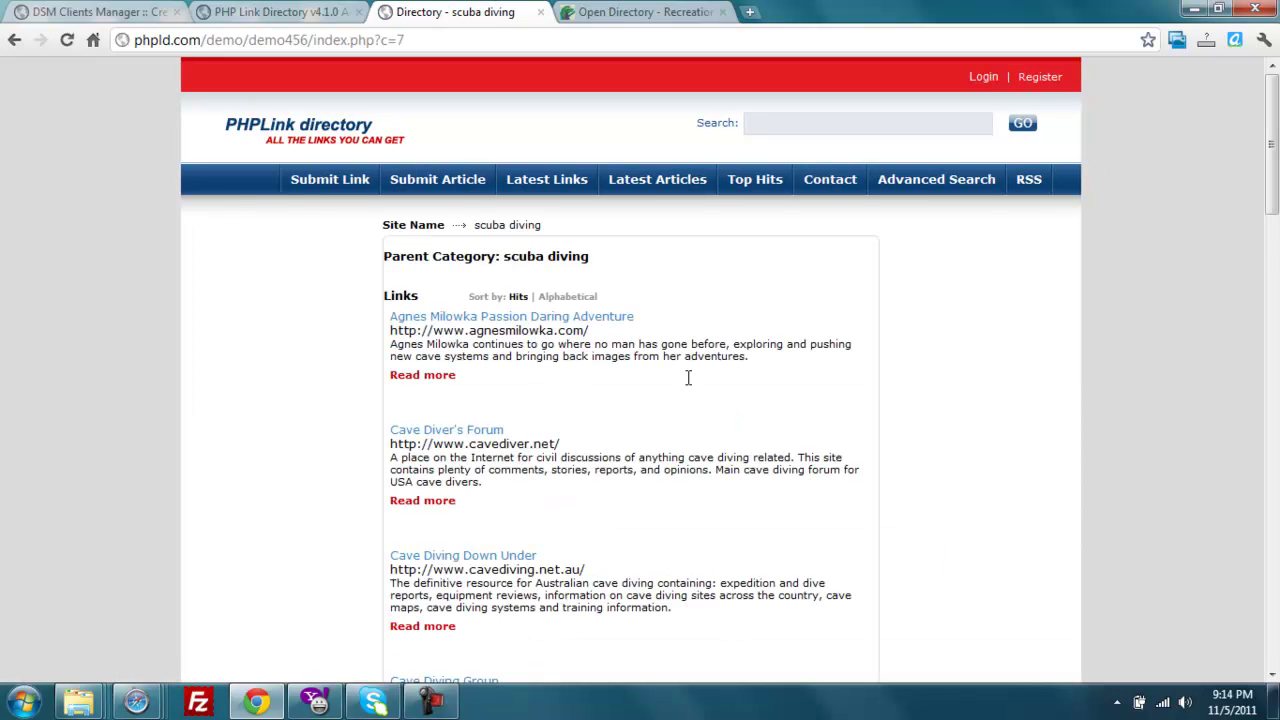
{"action": "left_click", "coordinate": [14, 40]}
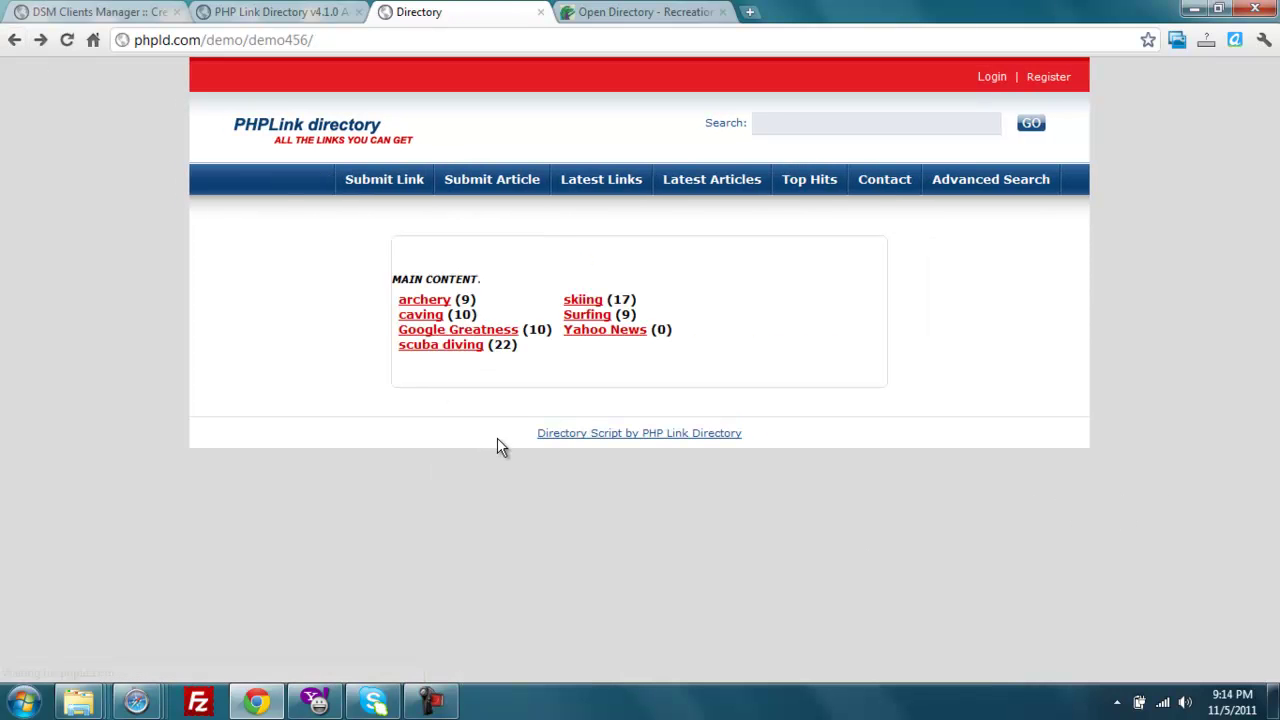
Open the caving category page to review its imported links.
{"action": "left_click", "coordinate": [430, 329]}
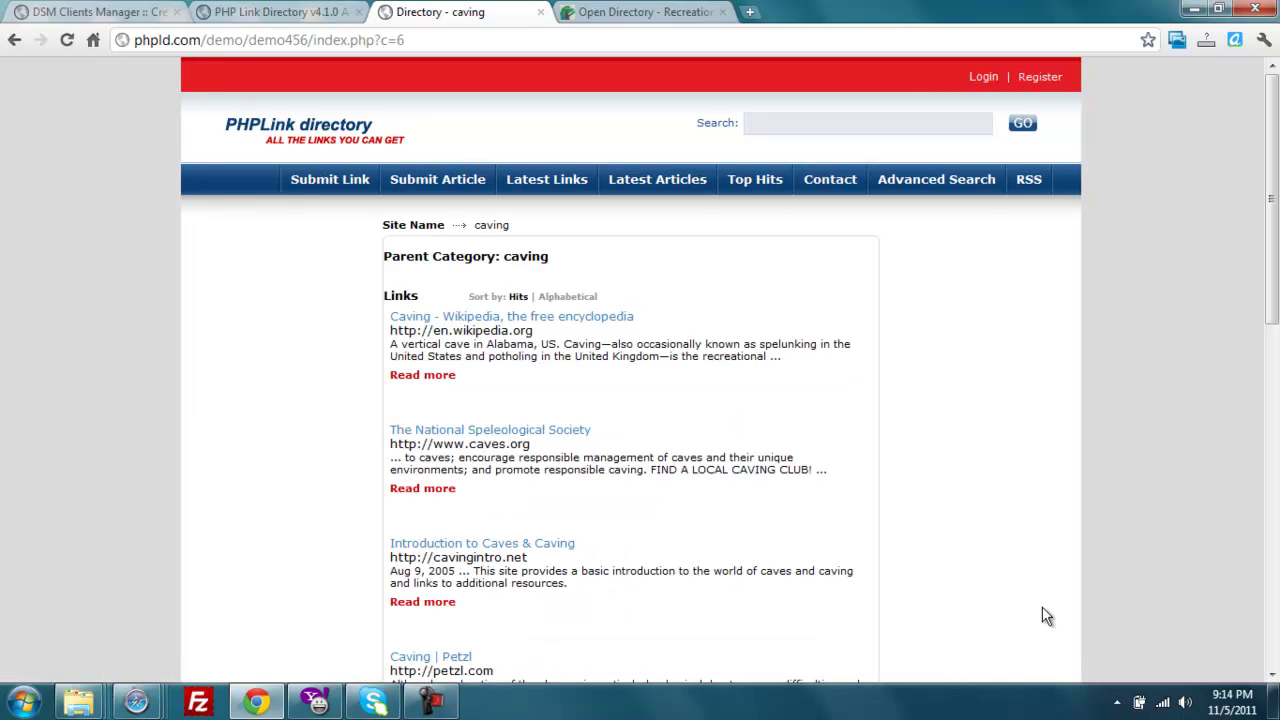
{"action": "left_click_drag", "start_coordinate": [1272, 180], "coordinate": [1230, 190]}
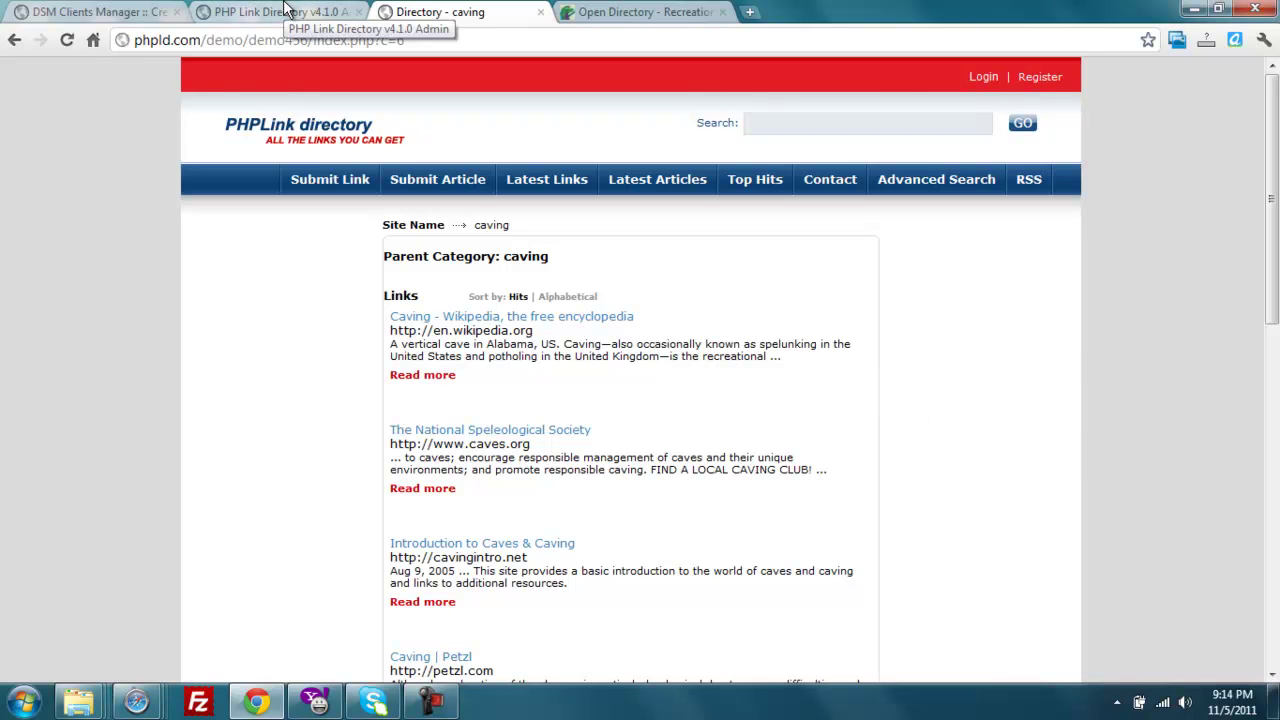
{"action": "left_click", "coordinate": [432, 700]}
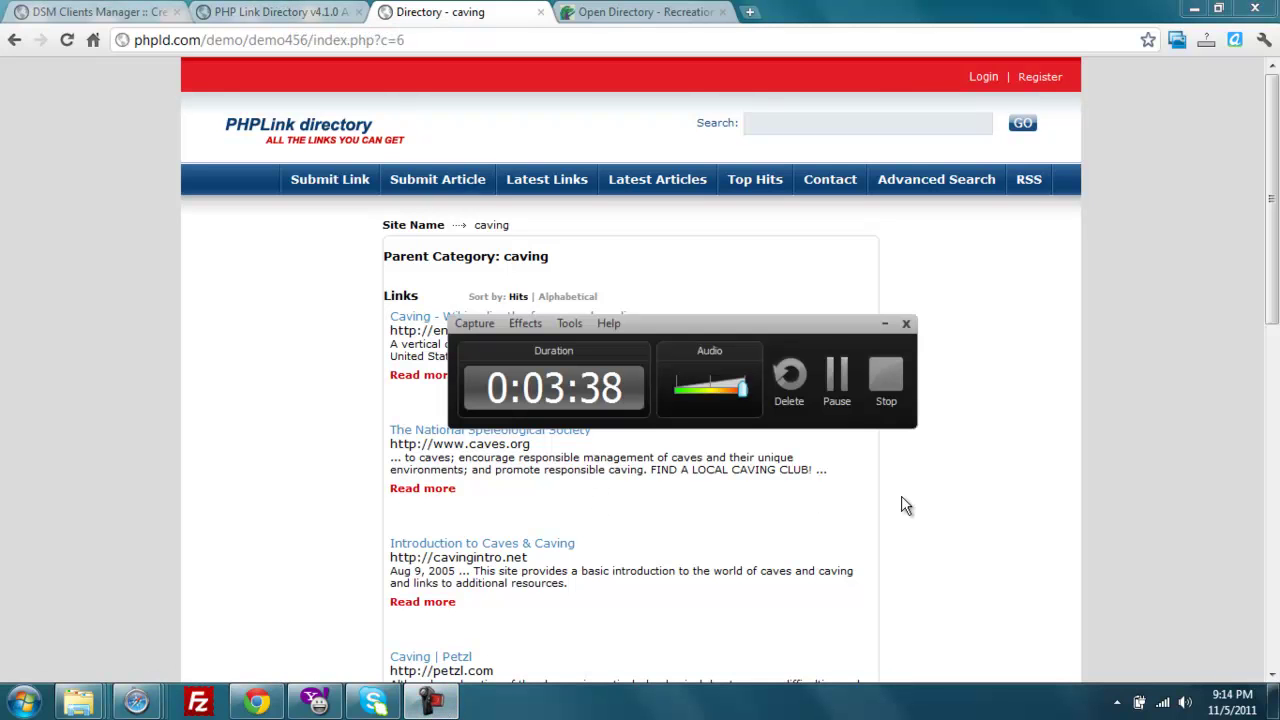